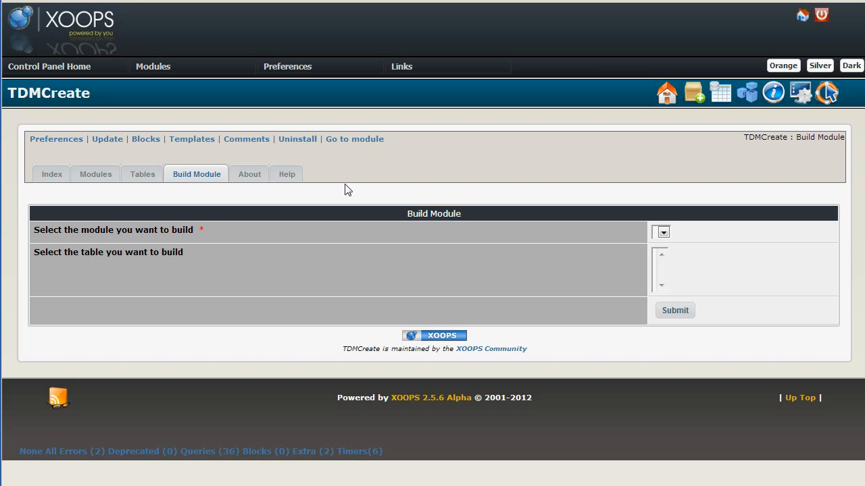
Step: View the module's About page and its Help page, and return to the TDMCreate index
{"action": "left_click", "coordinate": [248, 179]}
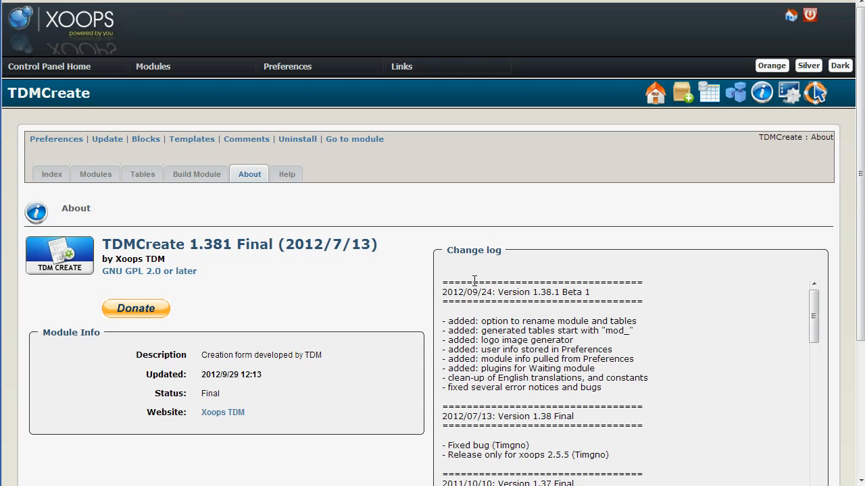
{"action": "left_click", "coordinate": [285, 176]}
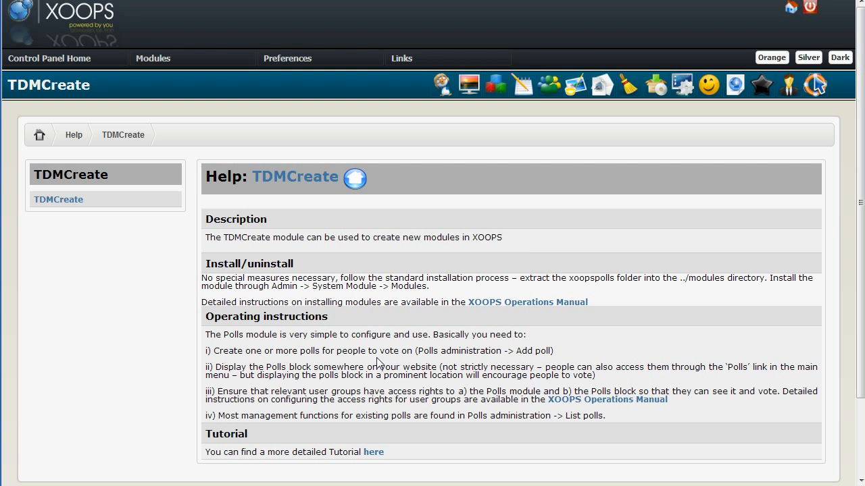
{"action": "left_click", "coordinate": [319, 179]}
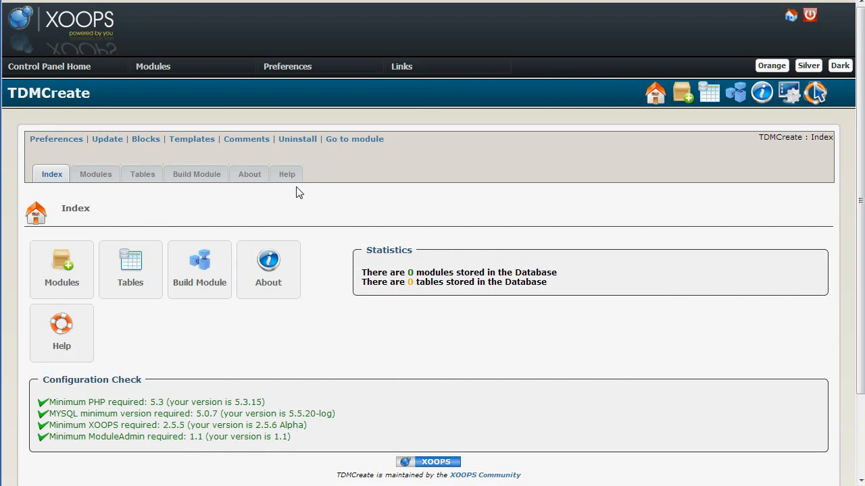
Step: Start a new module and name it test1
{"action": "left_click", "coordinate": [95, 173]}
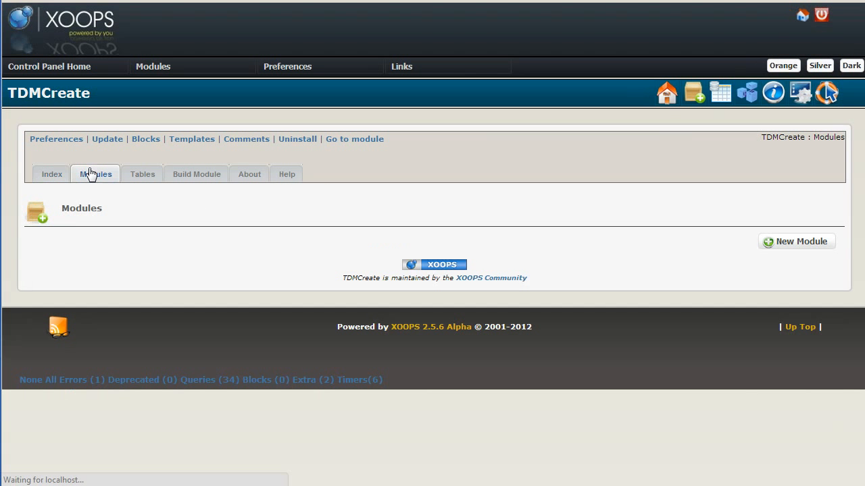
{"action": "left_click", "coordinate": [814, 247]}
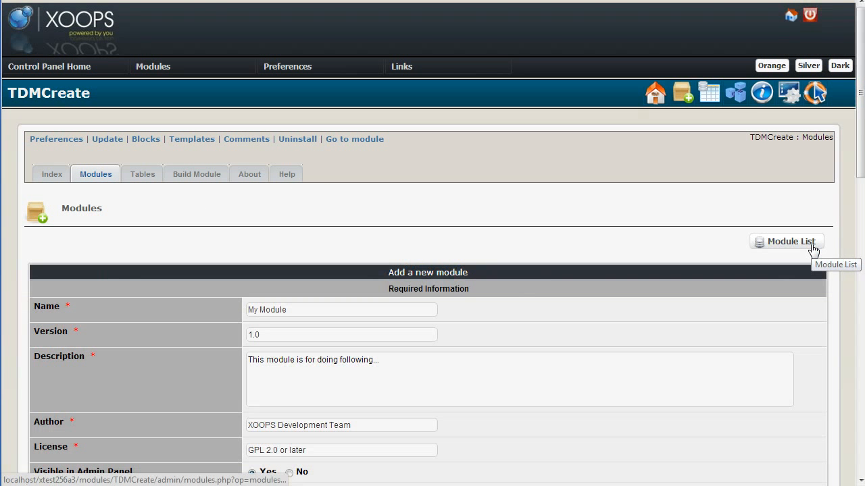
{"action": "left_click_drag", "start_coordinate": [301, 310], "coordinate": [153, 307]}
{"action": "type", "text": "test1"}
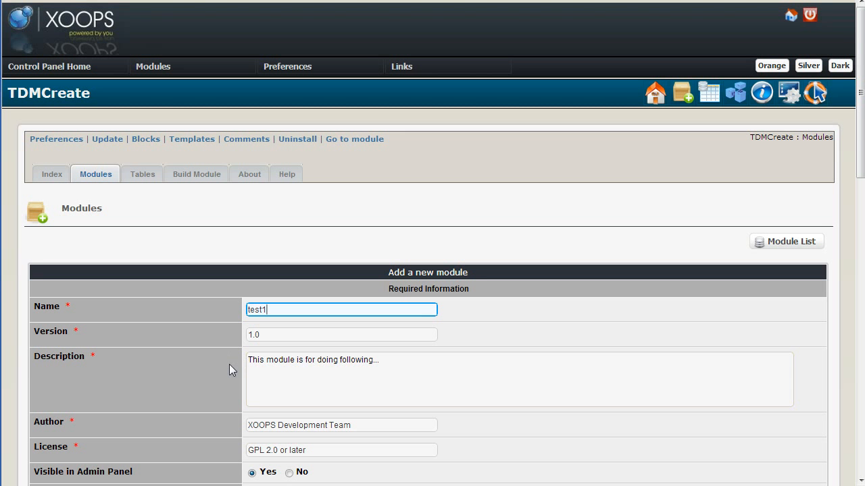
{"action": "scroll", "coordinate": [227, 367], "scroll_direction": "down", "scroll_amount": 3}
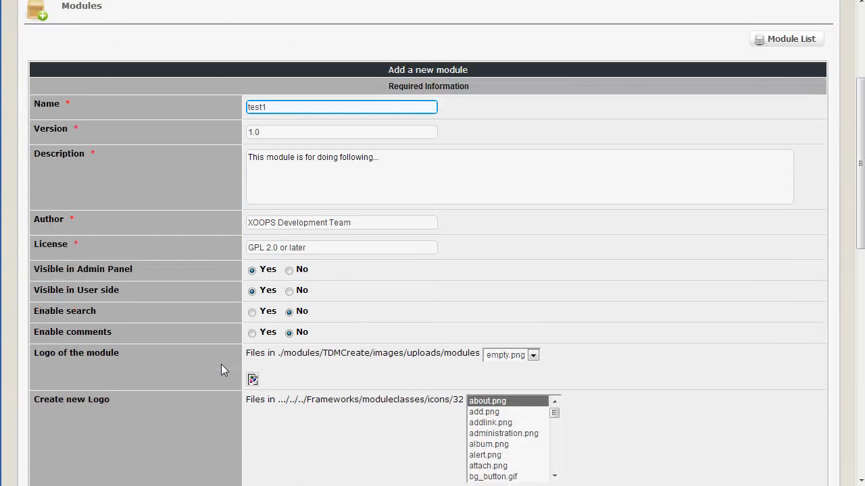
{"action": "left_click", "coordinate": [252, 312]}
{"action": "left_click", "coordinate": [252, 333]}
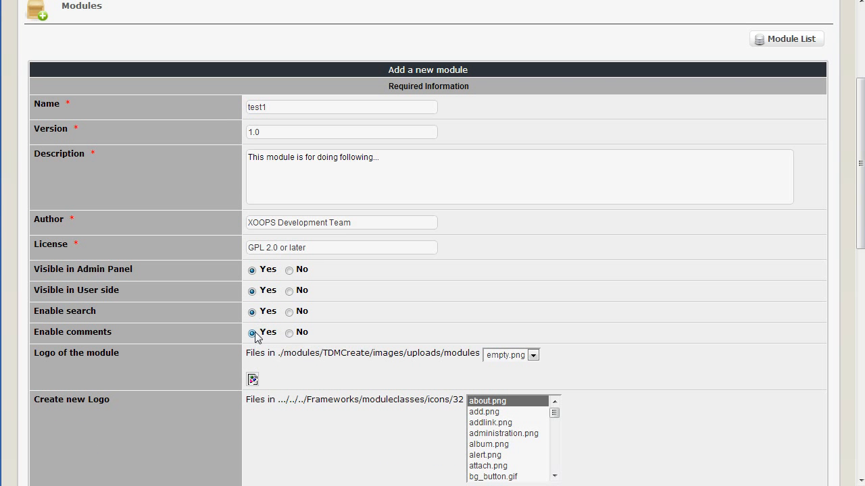
{"action": "left_click", "coordinate": [289, 312]}
{"action": "left_click", "coordinate": [289, 333]}
Step: Create a new logo for the test1 module from the add.png icon
{"action": "scroll", "coordinate": [309, 441], "scroll_direction": "down", "scroll_amount": 2}
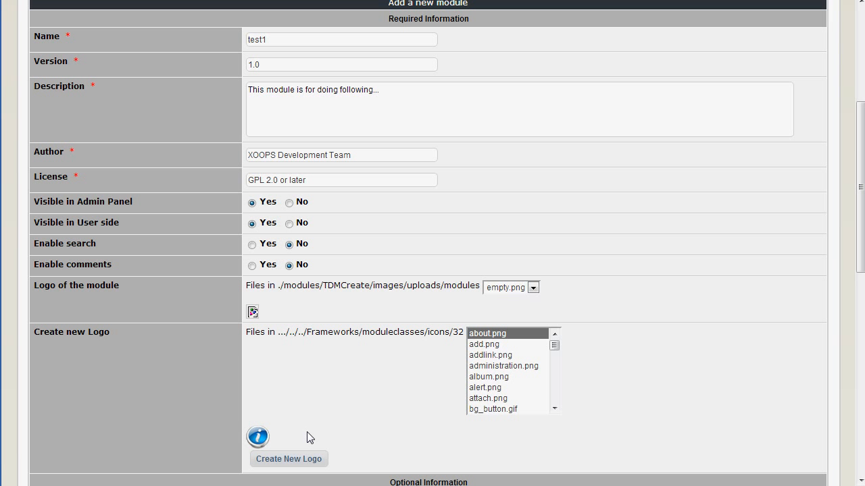
{"action": "left_click", "coordinate": [485, 345]}
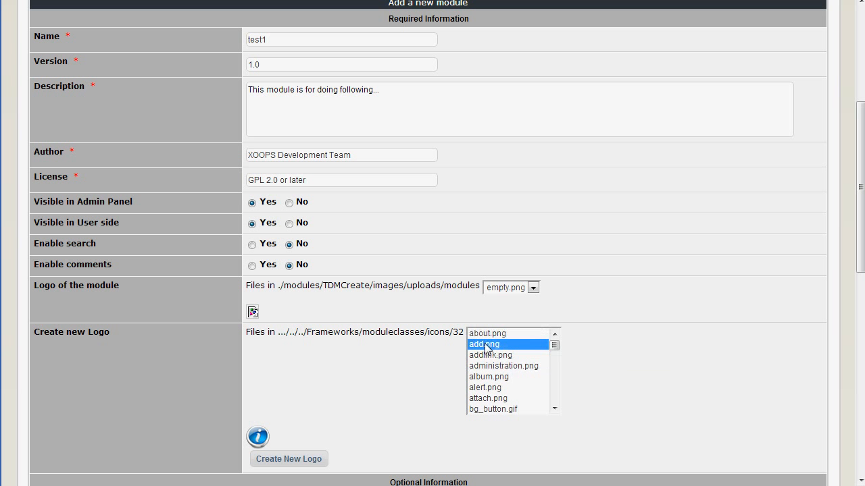
{"action": "left_click", "coordinate": [311, 460]}
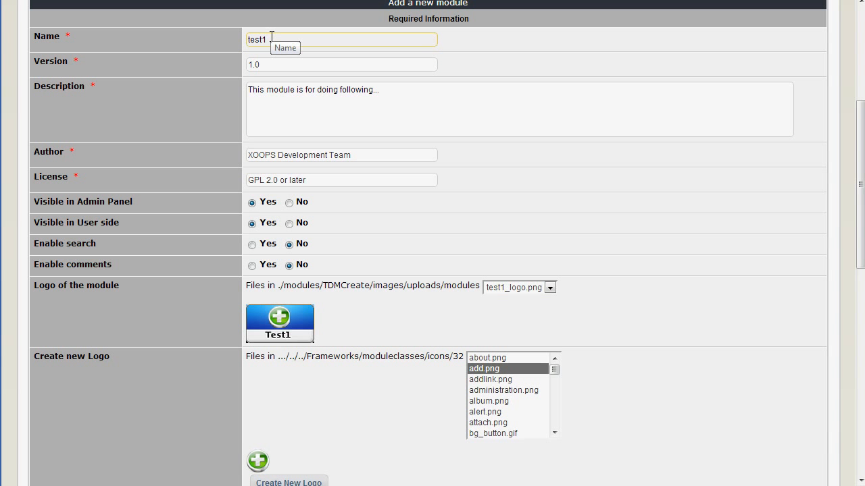
Step: Keep the default optional information and submit the new module form
{"action": "scroll", "coordinate": [351, 335], "scroll_direction": "down", "scroll_amount": 10}
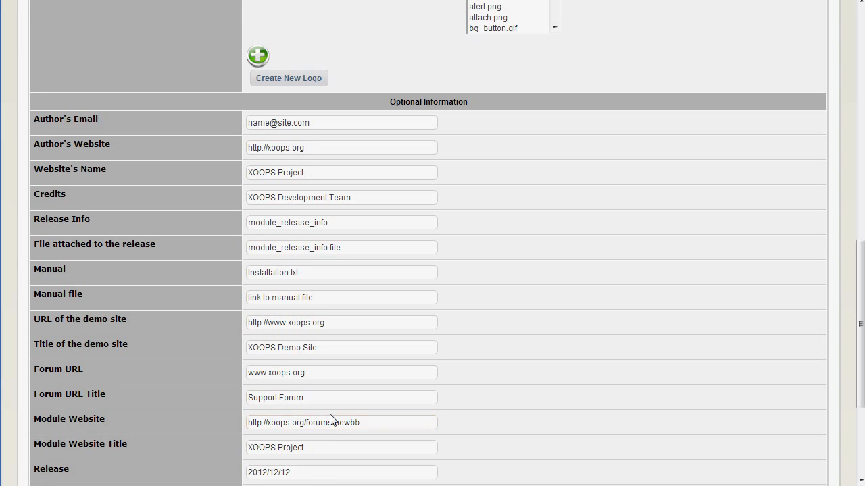
{"action": "scroll", "coordinate": [330, 410], "scroll_direction": "down", "scroll_amount": 3}
{"action": "left_click", "coordinate": [278, 392]}
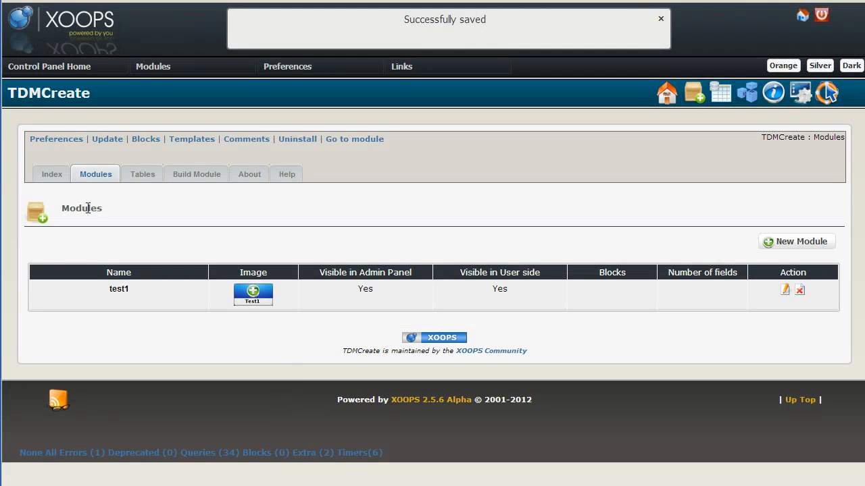
Step: Examine the default module values in the TDMCreate preferences and return to the TDMCreate index
{"action": "left_click", "coordinate": [51, 140]}
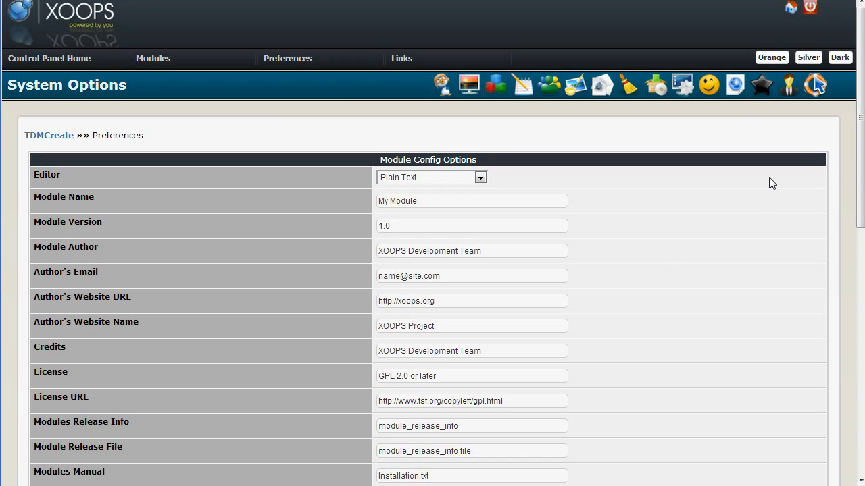
{"action": "left_click_drag", "start_coordinate": [851, 135], "coordinate": [850, 364]}
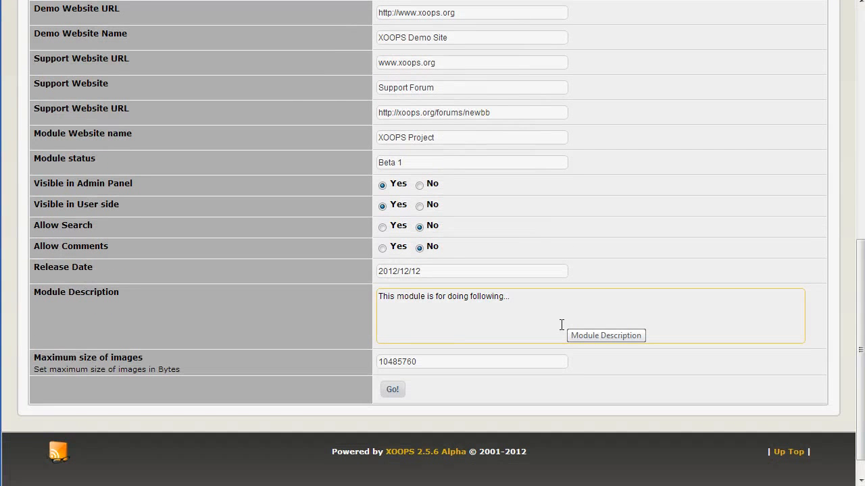
{"action": "left_click_drag", "start_coordinate": [850, 387], "coordinate": [832, 143]}
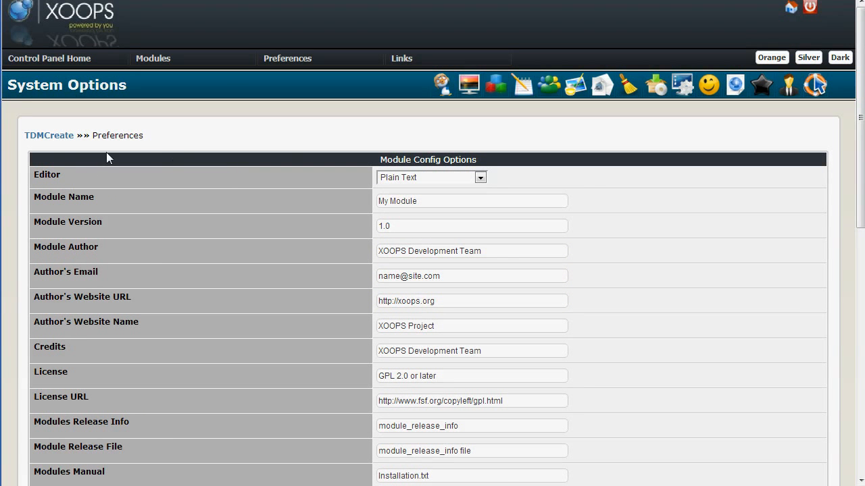
{"action": "left_click", "coordinate": [59, 137]}
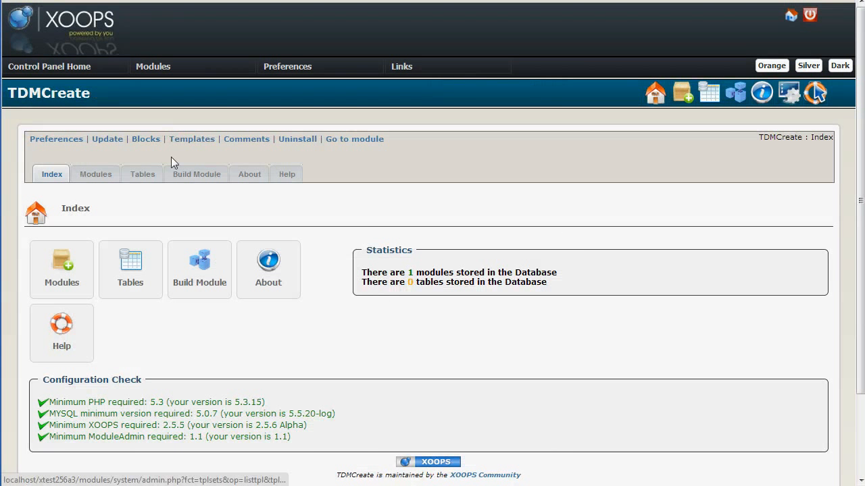
Step: Start a new category table for test1 with Show Table Status, Show Table Waiting and Add online field set to Yes
{"action": "left_click", "coordinate": [147, 175]}
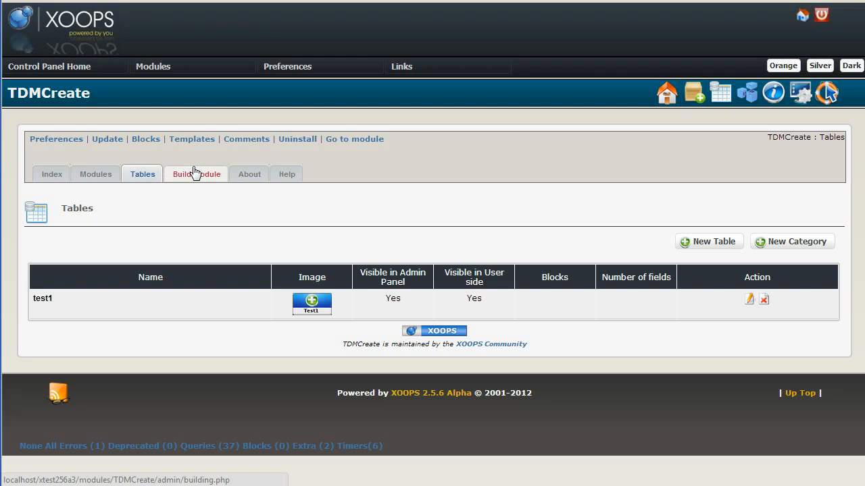
{"action": "left_click", "coordinate": [809, 244]}
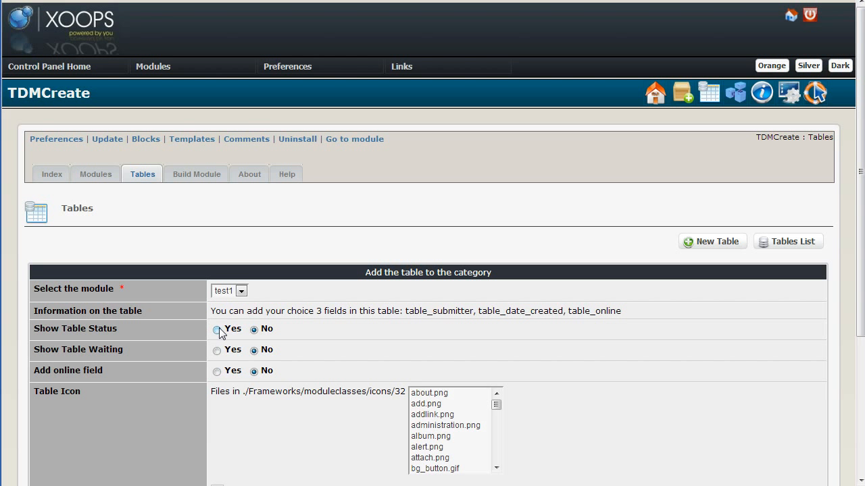
{"action": "left_click", "coordinate": [217, 350]}
{"action": "scroll", "coordinate": [357, 419], "scroll_direction": "down", "scroll_amount": 1}
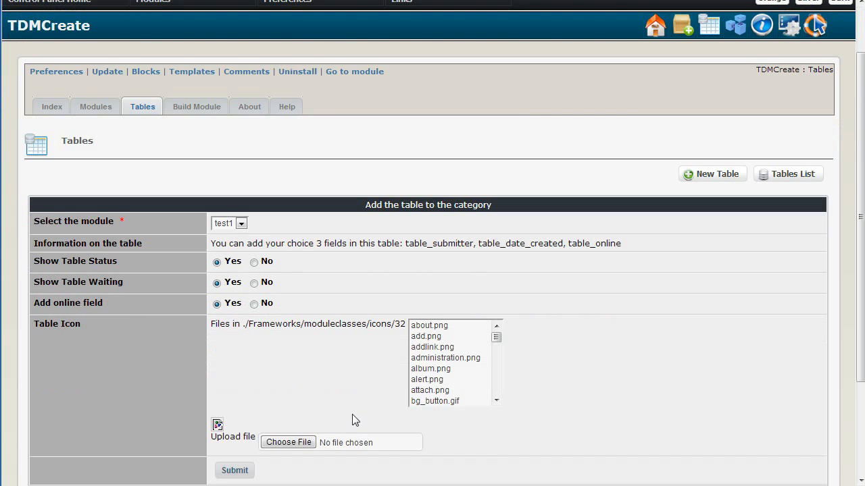
Step: Choose category.jpg as the category table's icon and submit the form
{"action": "left_click", "coordinate": [496, 369]}
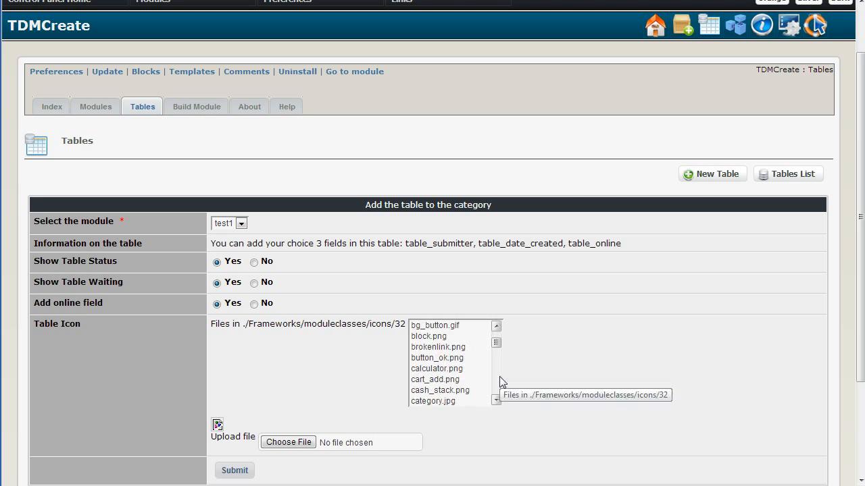
{"action": "left_click", "coordinate": [435, 370]}
{"action": "left_click", "coordinate": [438, 390]}
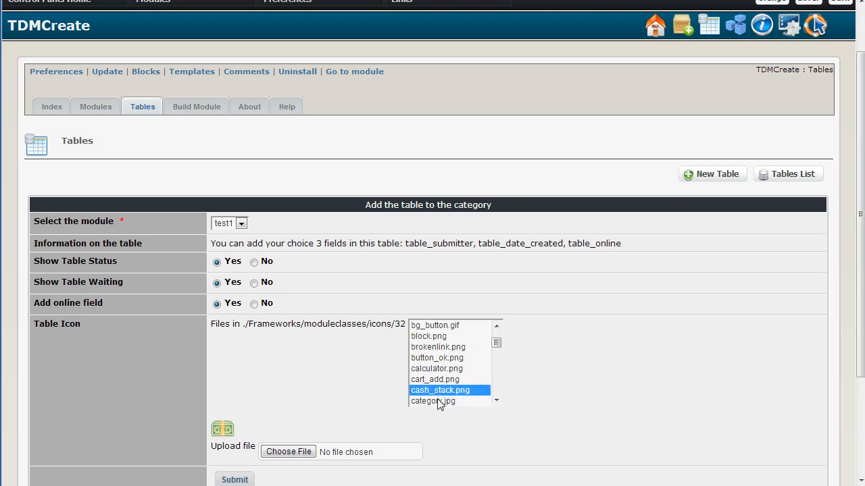
{"action": "left_click", "coordinate": [437, 402]}
{"action": "scroll", "coordinate": [322, 378], "scroll_direction": "down", "scroll_amount": 2}
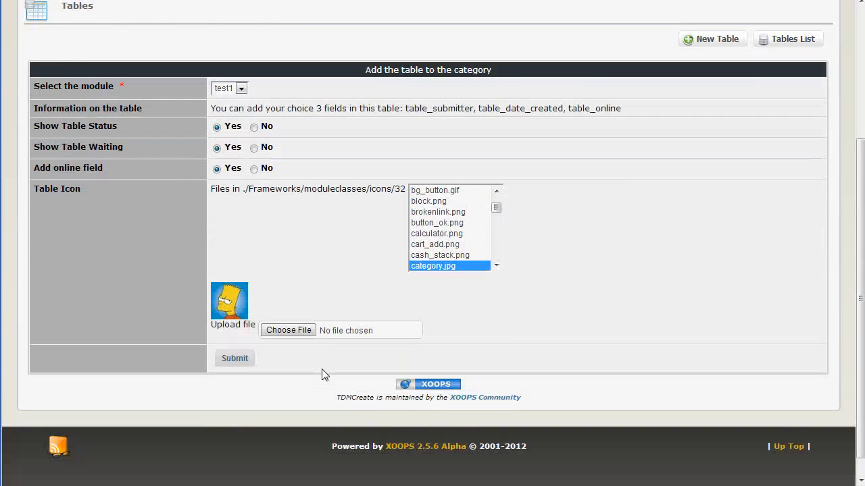
{"action": "left_click", "coordinate": [248, 360]}
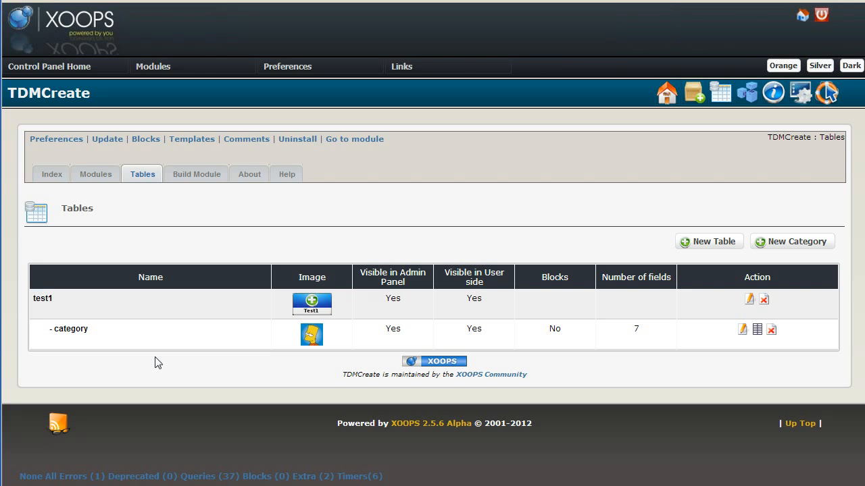
Step: Start a new table for the test1 module, named article, with 3 fields
{"action": "left_click", "coordinate": [721, 245]}
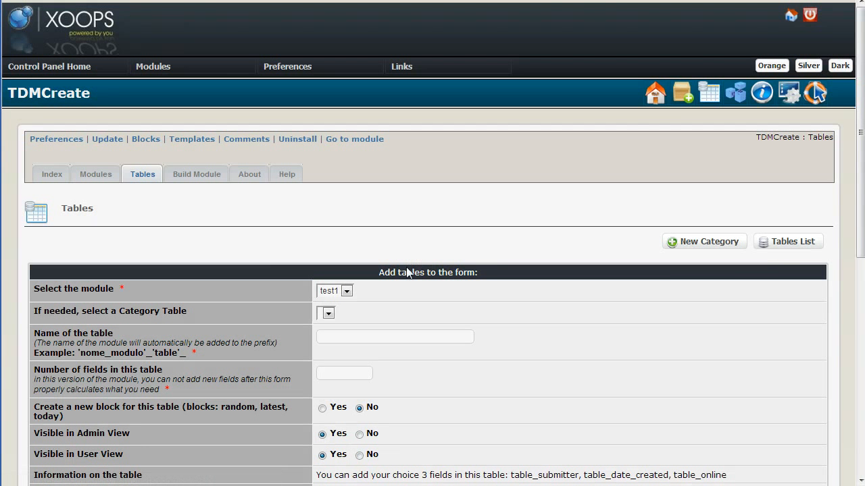
{"action": "scroll", "coordinate": [407, 272], "scroll_direction": "down", "scroll_amount": 2}
{"action": "left_click", "coordinate": [401, 268]}
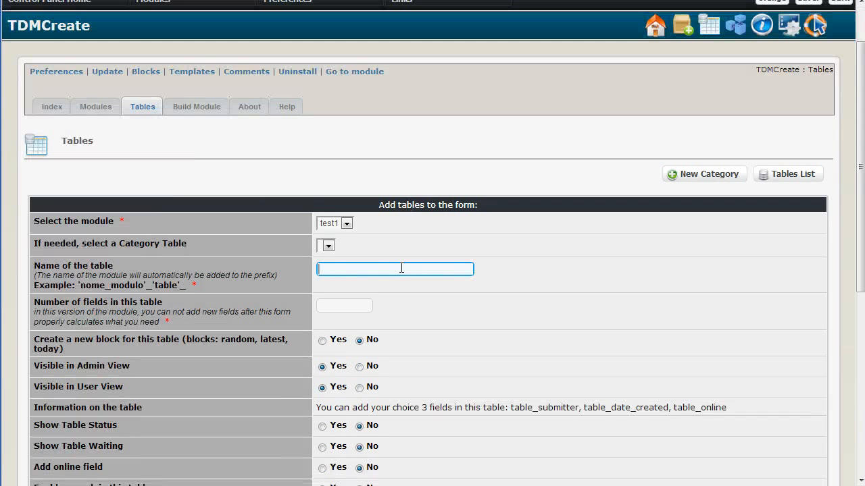
{"action": "type", "text": "article"}
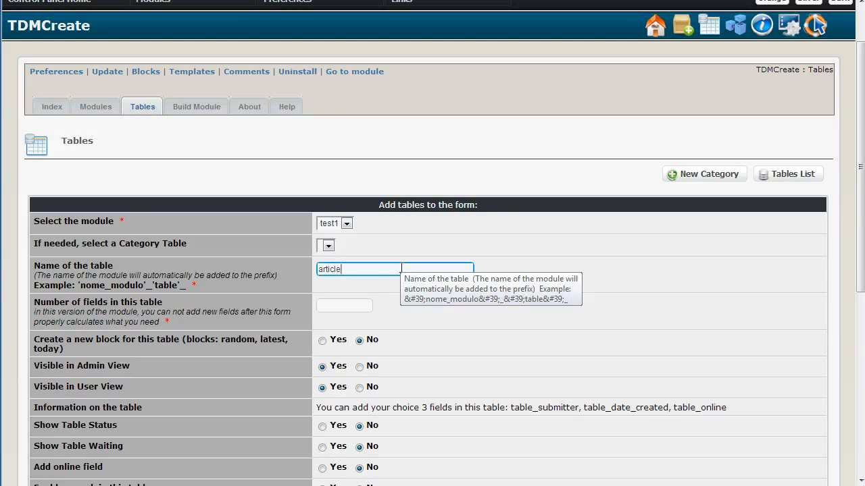
{"action": "left_click", "coordinate": [369, 303]}
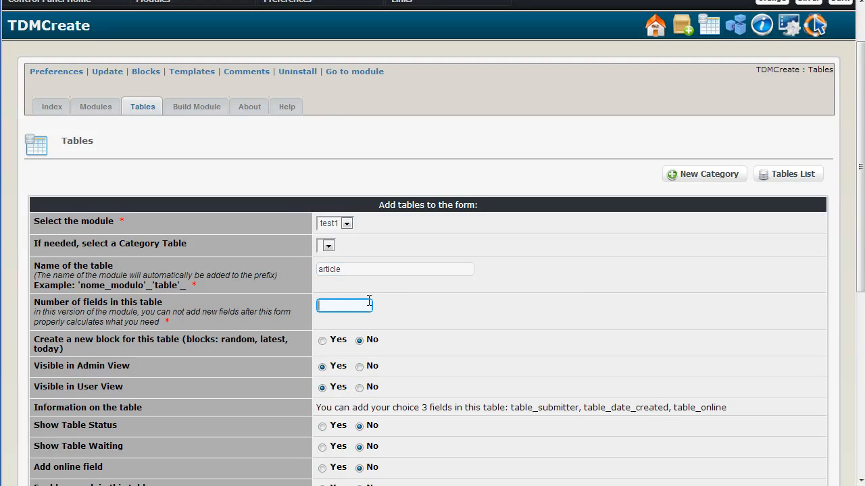
{"action": "type", "text": "3"}
Step: Choose alert.png as the article table's icon and submit the table form
{"action": "scroll", "coordinate": [441, 318], "scroll_direction": "down", "scroll_amount": 3}
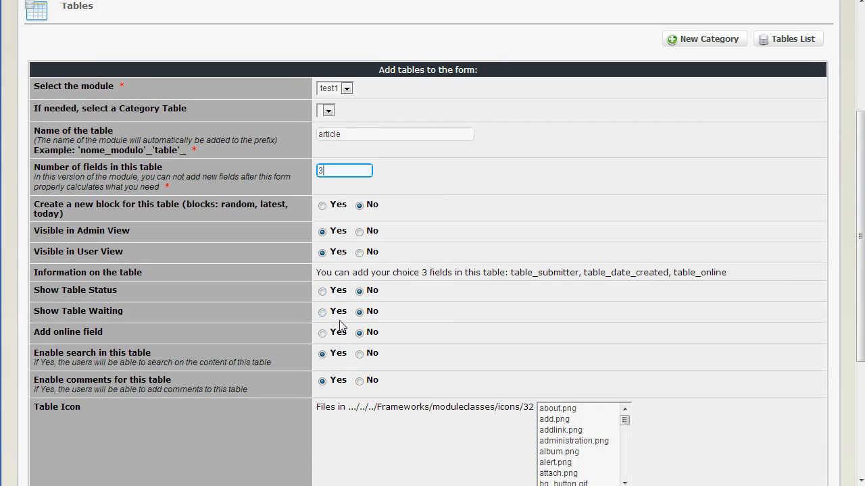
{"action": "scroll", "coordinate": [448, 338], "scroll_direction": "down", "scroll_amount": 3}
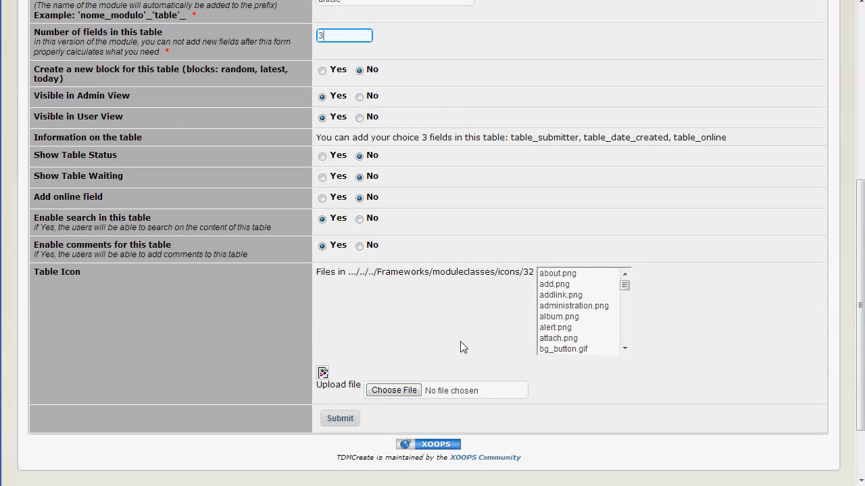
{"action": "left_click", "coordinate": [566, 327]}
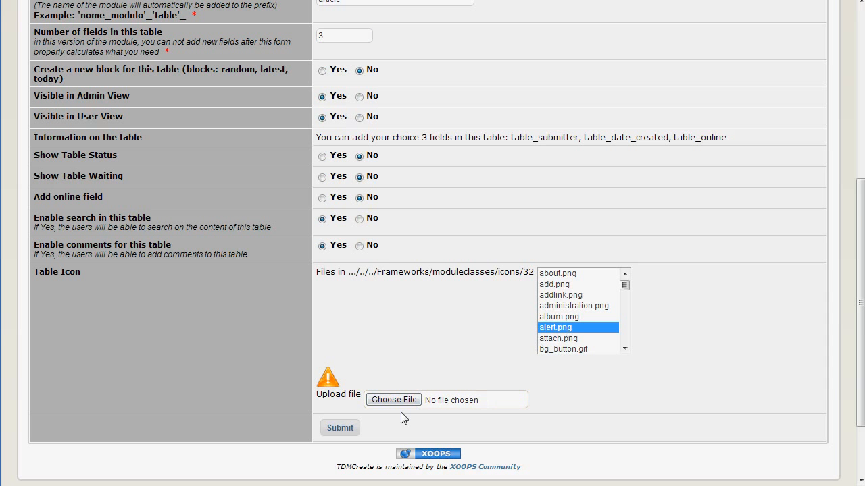
{"action": "left_click", "coordinate": [356, 424]}
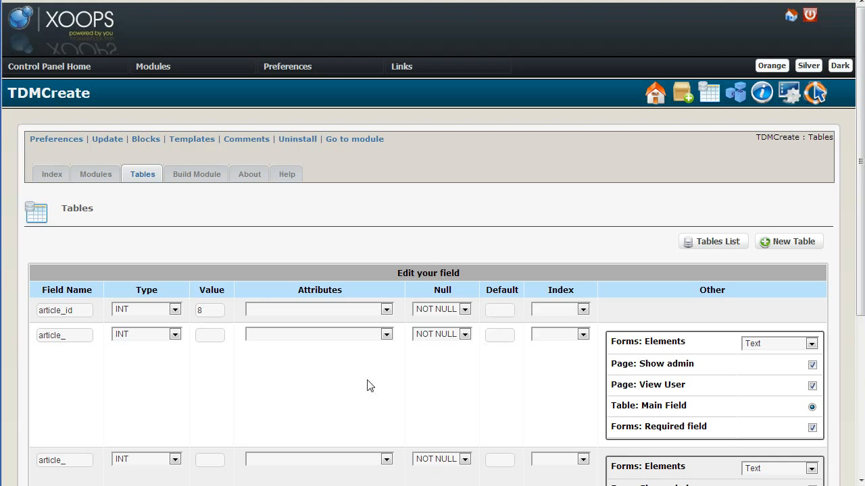
Step: Define the article table's second field as article_title with type VARCHAR and value 255
{"action": "left_click", "coordinate": [90, 335]}
{"action": "left_click", "coordinate": [174, 334]}
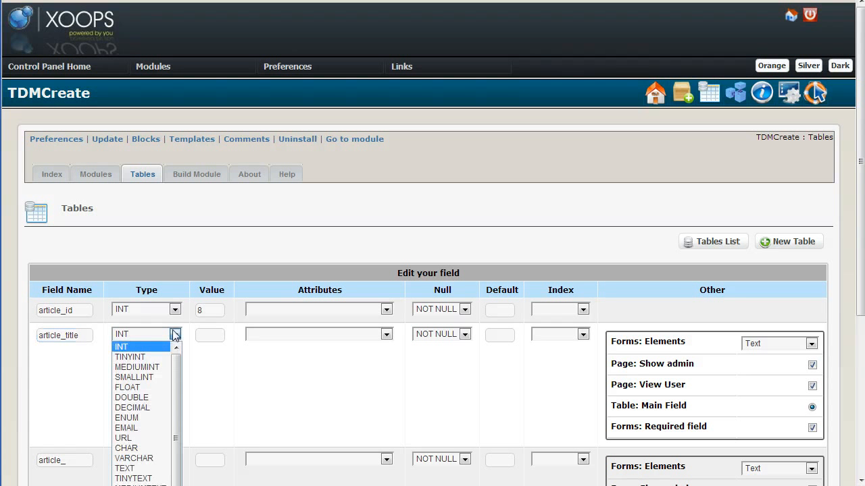
{"action": "left_click", "coordinate": [160, 458]}
{"action": "left_click", "coordinate": [212, 335]}
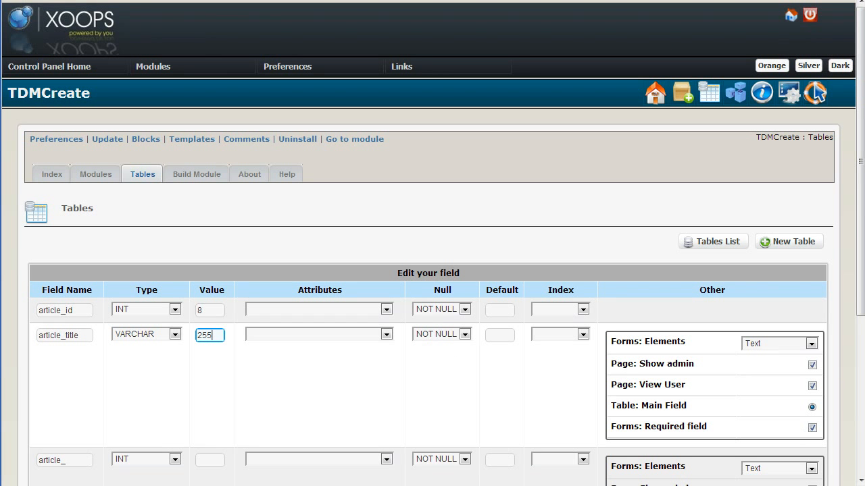
{"action": "scroll", "coordinate": [162, 380], "scroll_direction": "down", "scroll_amount": 3}
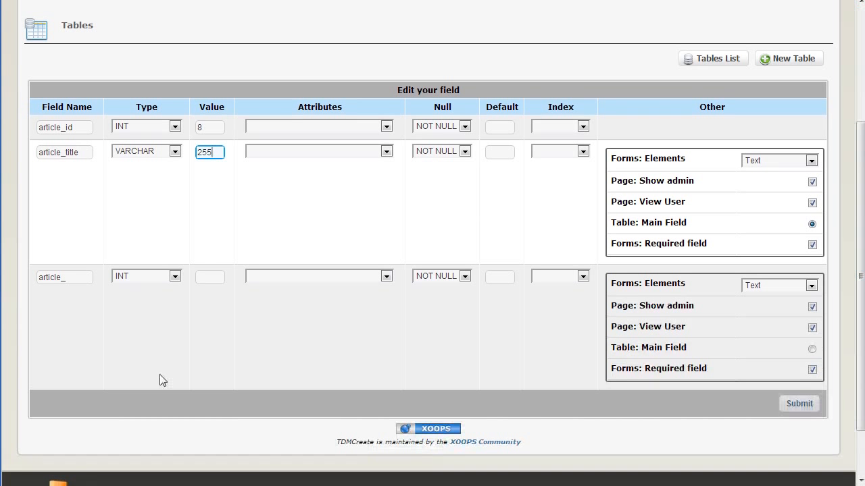
Step: Define the article table's third field as article_content with type TEXT and form element DhtmlTextArea, and submit the fields
{"action": "left_click", "coordinate": [79, 278]}
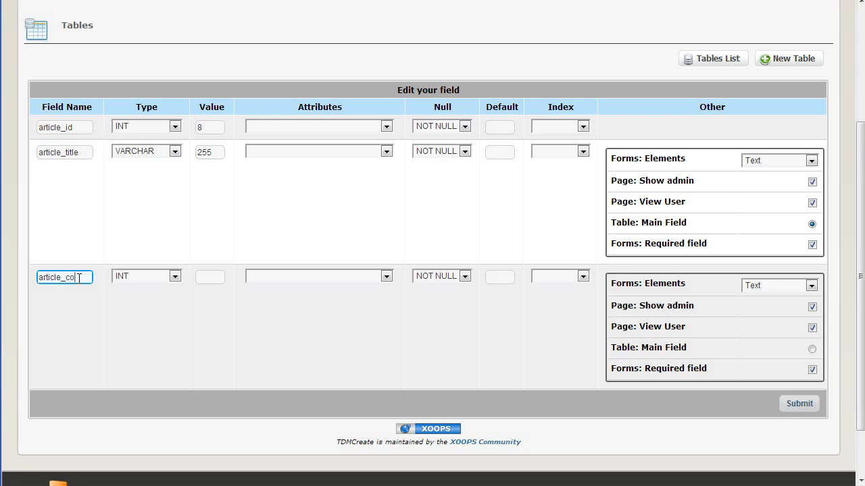
{"action": "type", "text": "content"}
{"action": "left_click", "coordinate": [172, 277]}
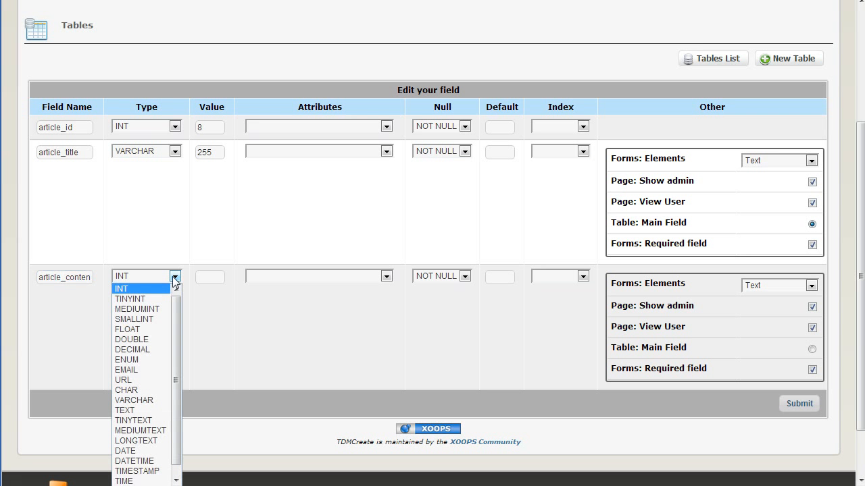
{"action": "left_click", "coordinate": [157, 411]}
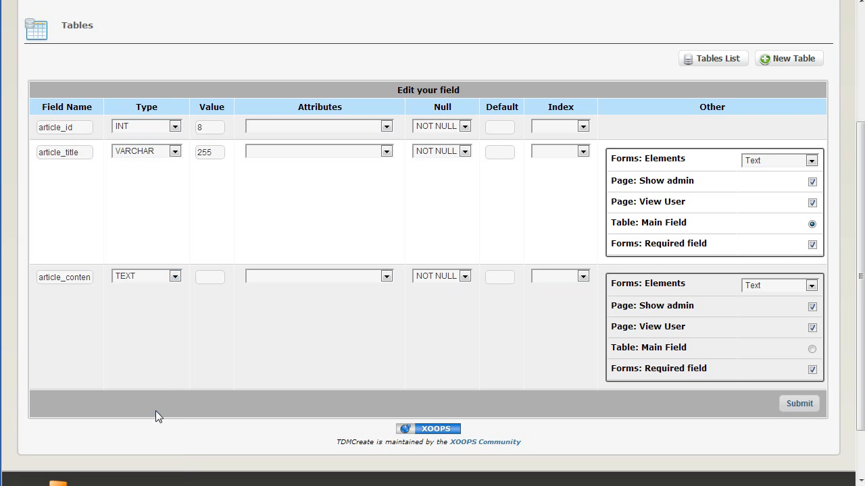
{"action": "left_click", "coordinate": [812, 285]}
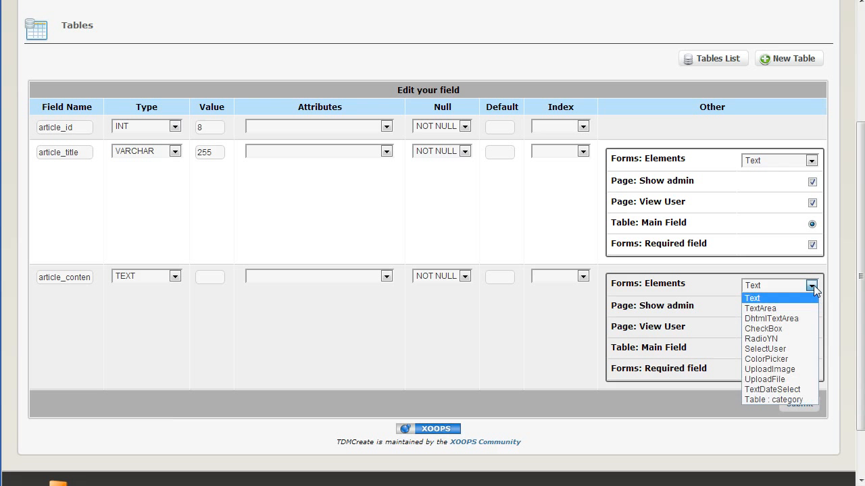
{"action": "left_click", "coordinate": [793, 318]}
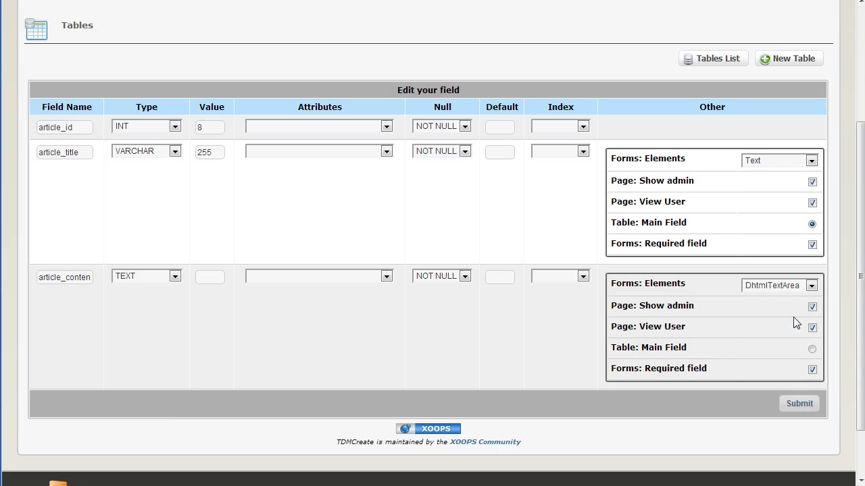
{"action": "left_click", "coordinate": [799, 404]}
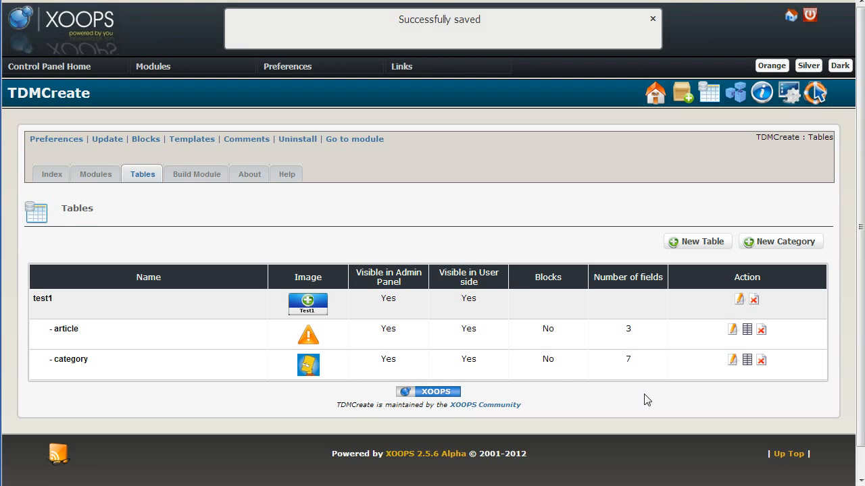
Step: Build the test1 module with TDMCreate
{"action": "left_click", "coordinate": [187, 177]}
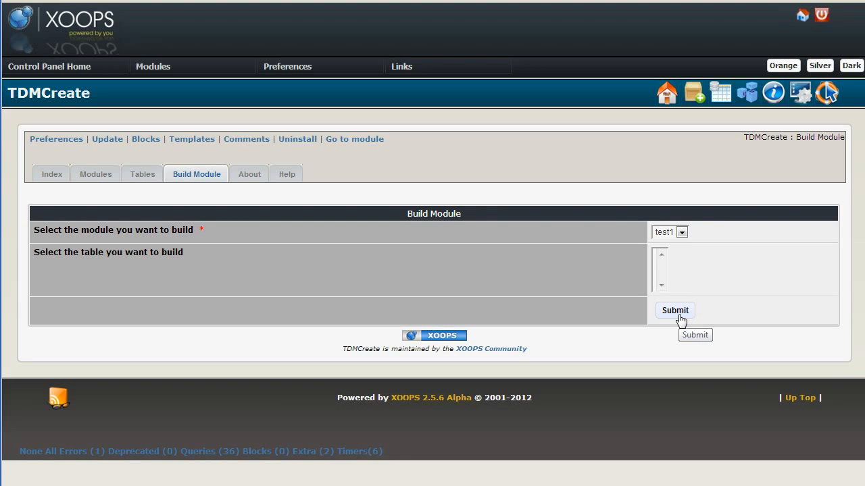
{"action": "left_click", "coordinate": [676, 312]}
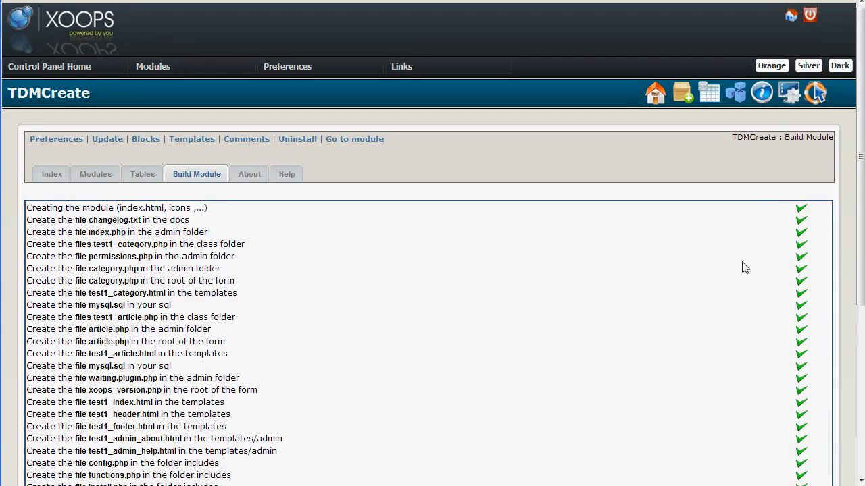
{"action": "left_click_drag", "start_coordinate": [860, 157], "coordinate": [836, 169]}
Step: Install the Test1 module from the modules administration's list of installable modules
{"action": "mouse_move", "coordinate": [157, 45]}
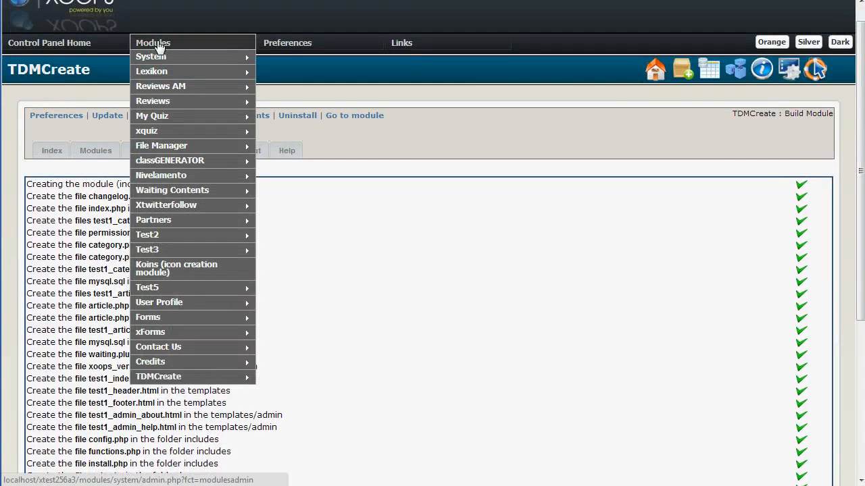
{"action": "left_click", "coordinate": [157, 45]}
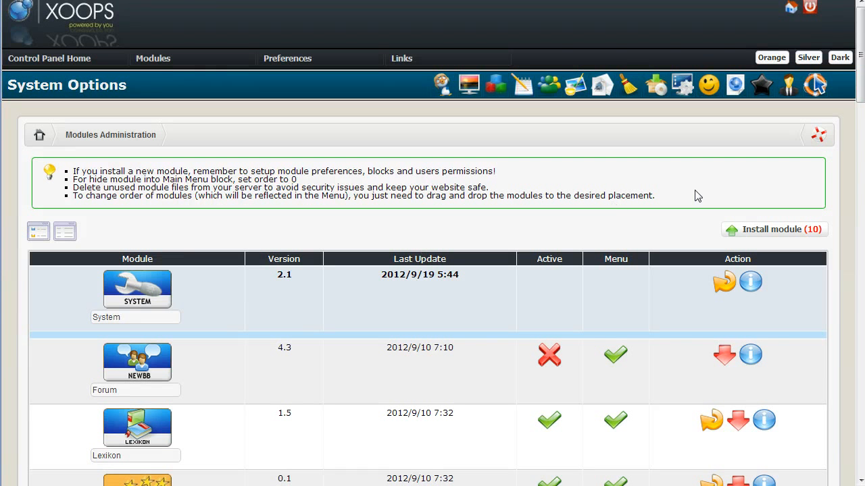
{"action": "left_click", "coordinate": [777, 230]}
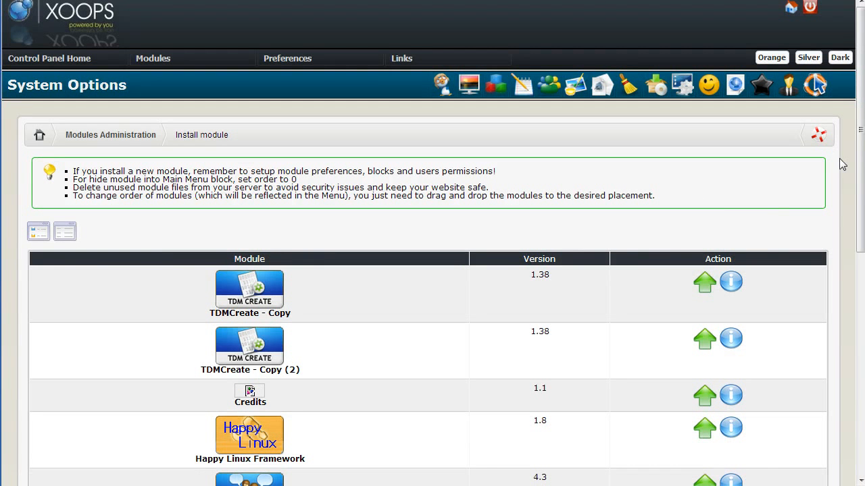
{"action": "left_click_drag", "start_coordinate": [860, 145], "coordinate": [860, 318]}
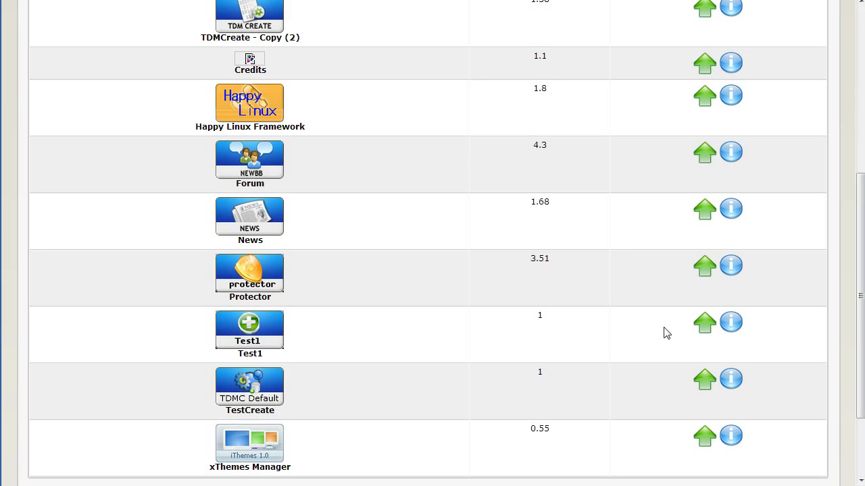
{"action": "left_click", "coordinate": [706, 327]}
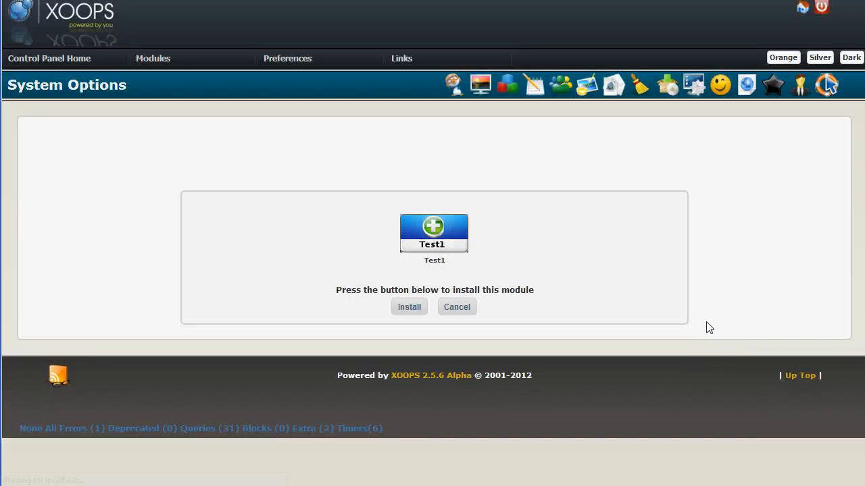
{"action": "left_click", "coordinate": [408, 308]}
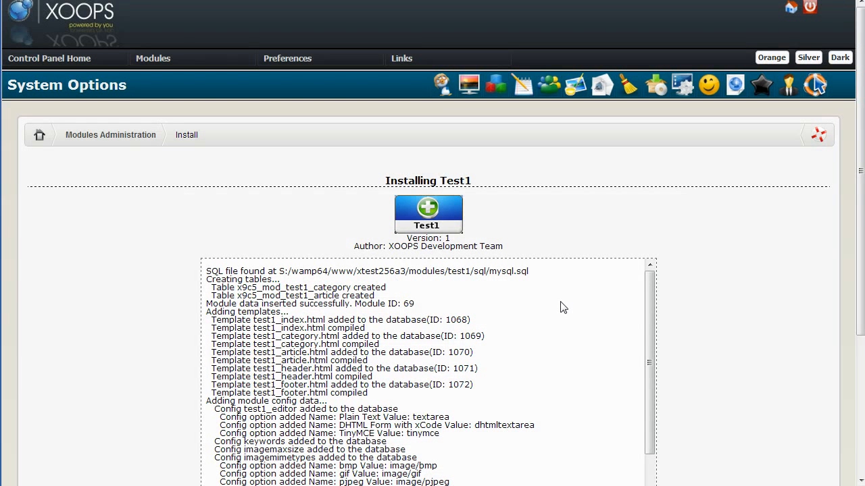
Step: Look through the Test1 installation log and open the module's administration page
{"action": "left_click_drag", "start_coordinate": [650, 287], "coordinate": [651, 341]}
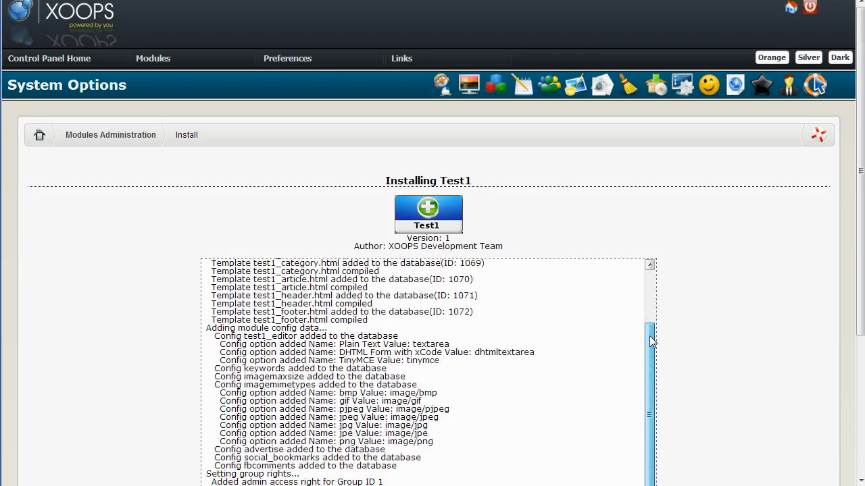
{"action": "left_click_drag", "start_coordinate": [862, 253], "coordinate": [862, 382]}
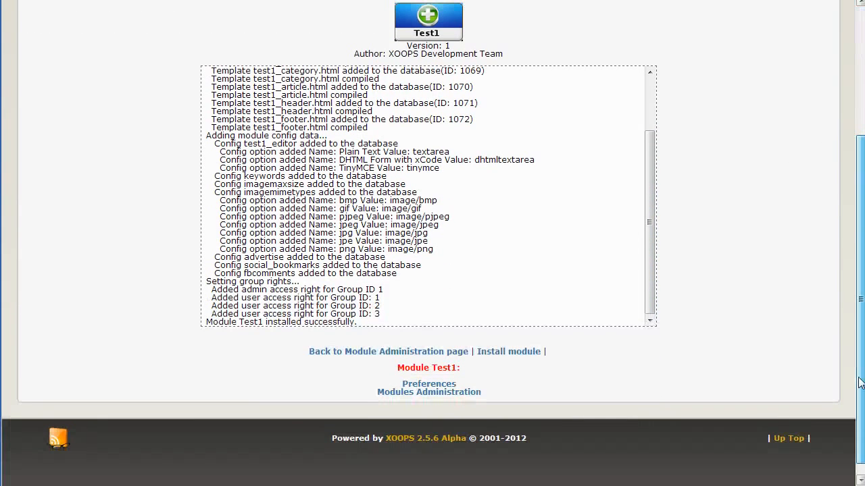
{"action": "left_click", "coordinate": [400, 393]}
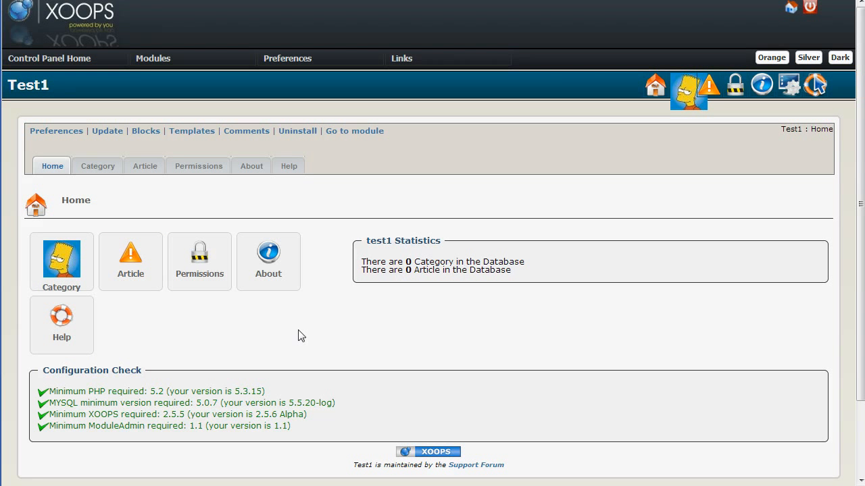
Step: Start a new category in Test1 titled Category1 with the description "This is category1"
{"action": "left_click", "coordinate": [98, 167]}
{"action": "left_click", "coordinate": [797, 233]}
{"action": "left_click", "coordinate": [254, 304]}
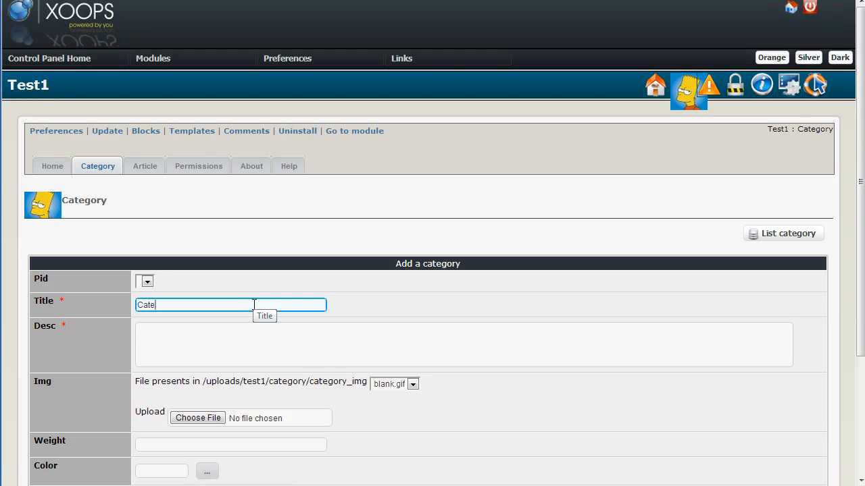
{"action": "left_click", "coordinate": [255, 334]}
{"action": "type", "text": "This is category1"}
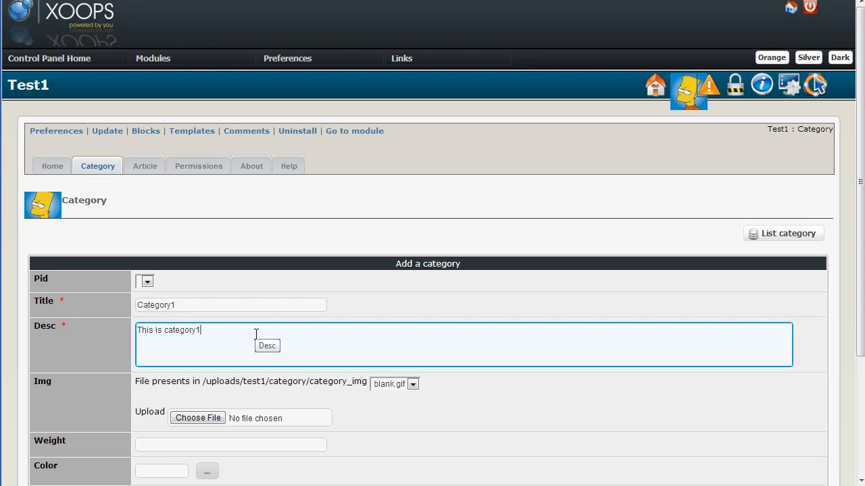
Step: Set Category1's color to #FFFF66 from the color picker and submit the category
{"action": "scroll", "coordinate": [302, 364], "scroll_direction": "down", "scroll_amount": 1}
{"action": "left_click", "coordinate": [178, 403]}
{"action": "left_click", "coordinate": [206, 404]}
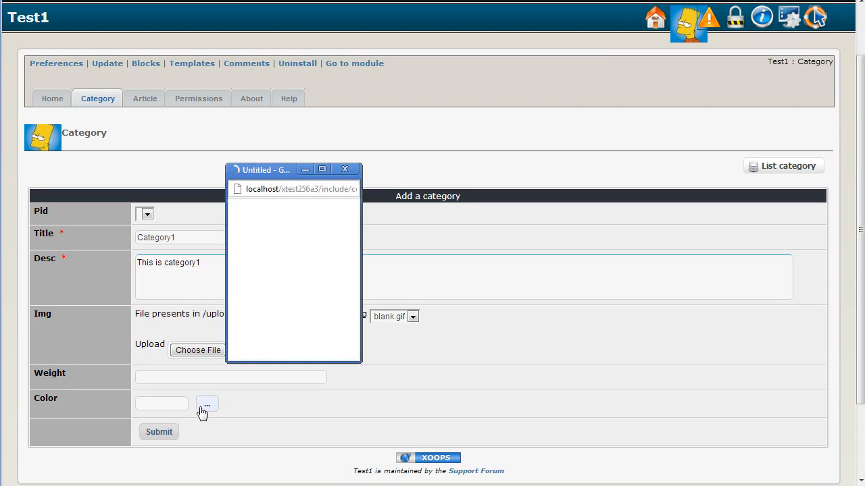
{"action": "left_click", "coordinate": [264, 231]}
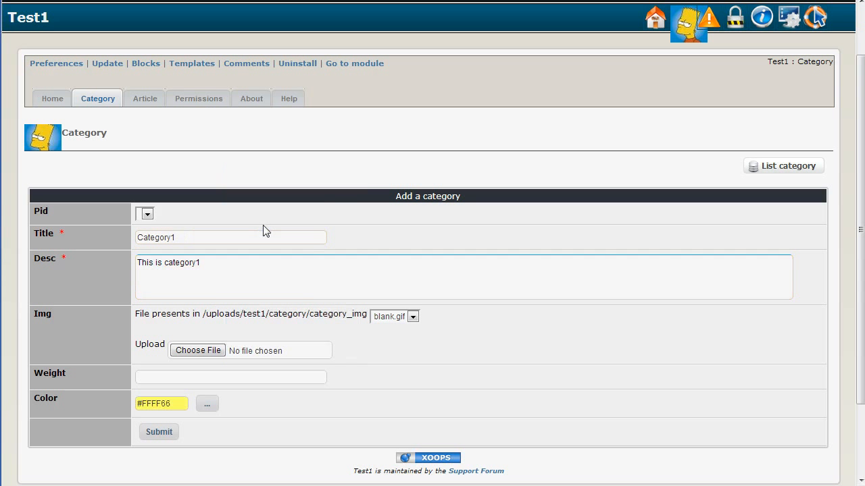
{"action": "left_click", "coordinate": [156, 437]}
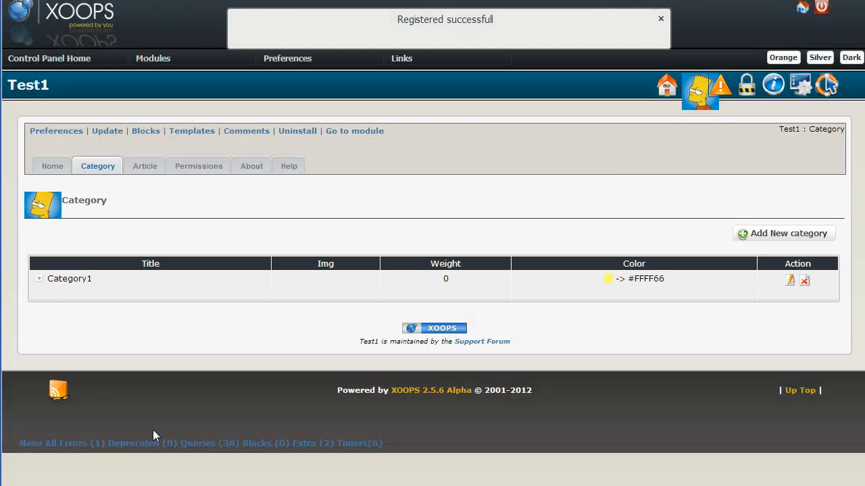
Step: Start another category under parent Category1, with Category2 as both title and description
{"action": "left_click", "coordinate": [797, 233]}
{"action": "left_click", "coordinate": [188, 280]}
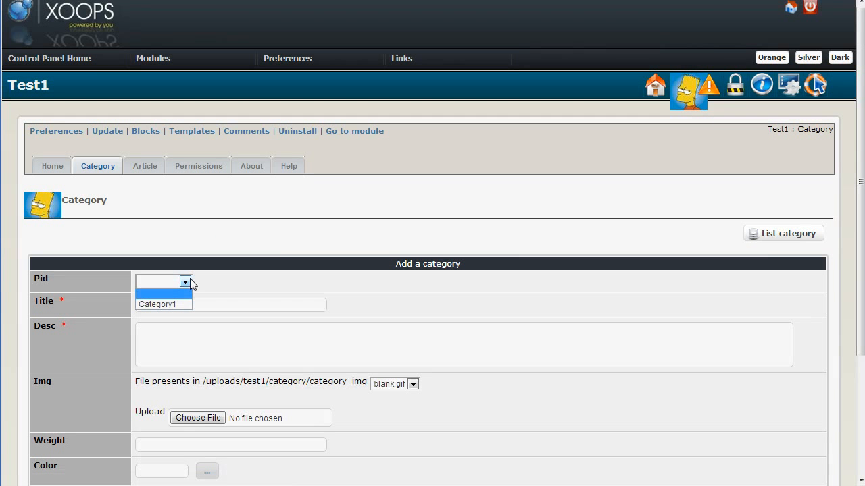
{"action": "left_click", "coordinate": [157, 304]}
{"action": "left_click", "coordinate": [183, 304]}
{"action": "type", "text": "Category2"}
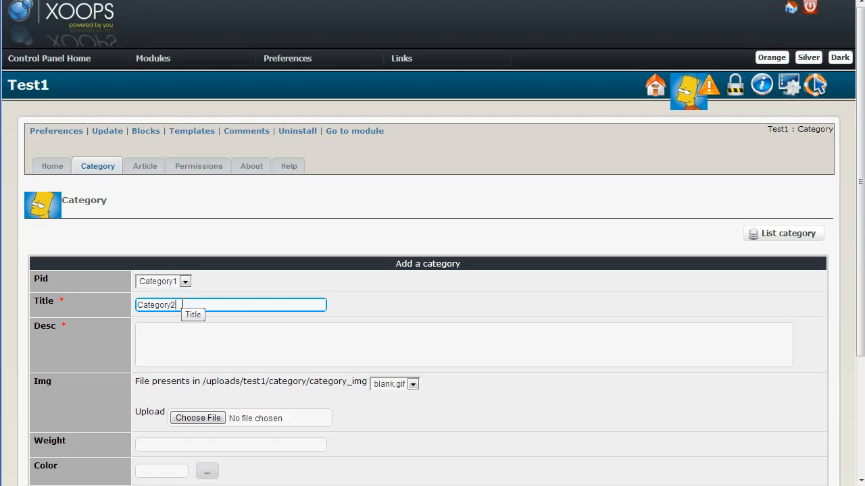
{"action": "left_click", "coordinate": [207, 346]}
{"action": "type", "text": "Category2"}
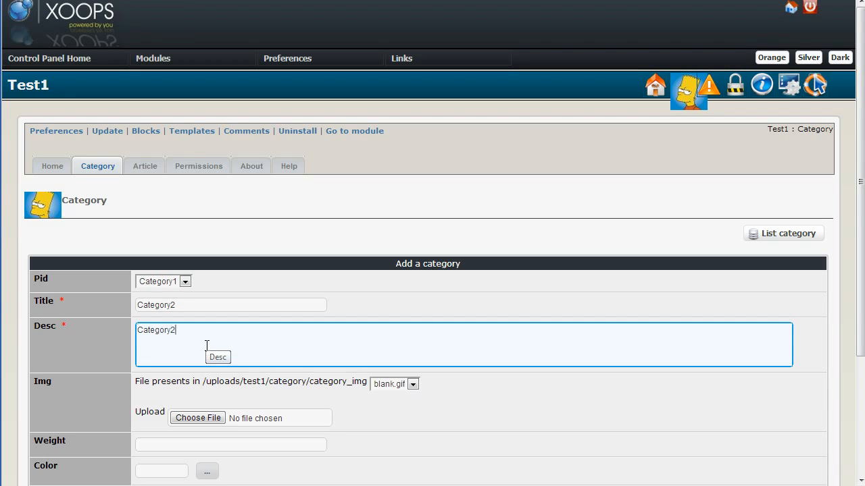
Step: Set Category2's color to #33FF66 from the color picker and submit the category
{"action": "left_click", "coordinate": [179, 471]}
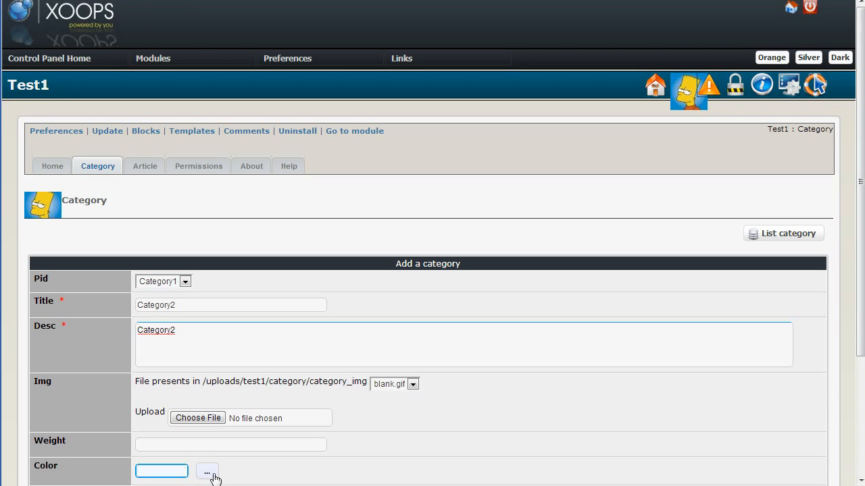
{"action": "left_click", "coordinate": [211, 475]}
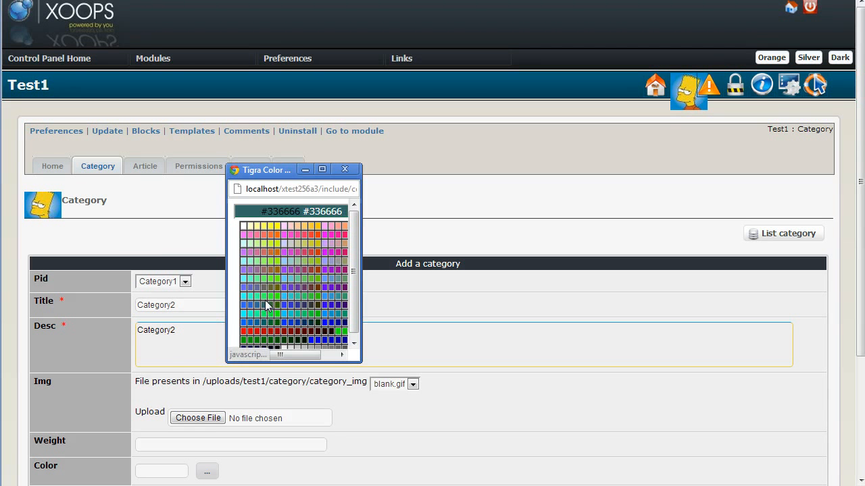
{"action": "left_click", "coordinate": [261, 303]}
{"action": "scroll", "coordinate": [258, 311], "scroll_direction": "down", "scroll_amount": 1}
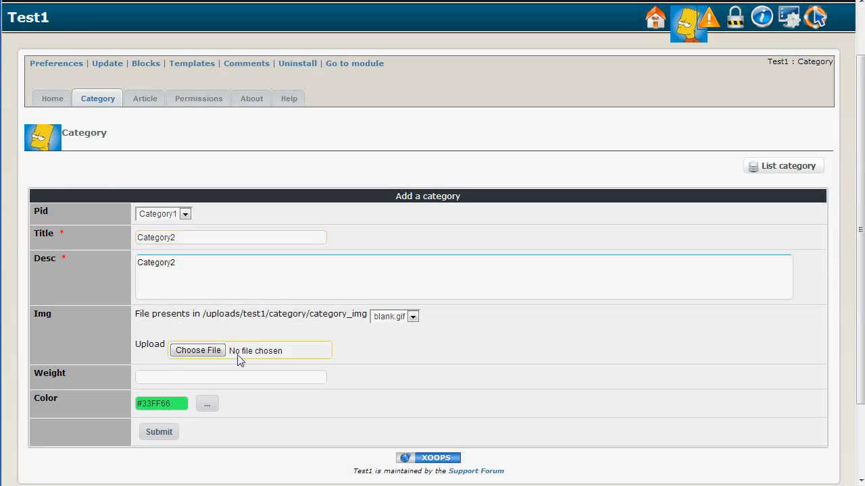
{"action": "left_click", "coordinate": [159, 432]}
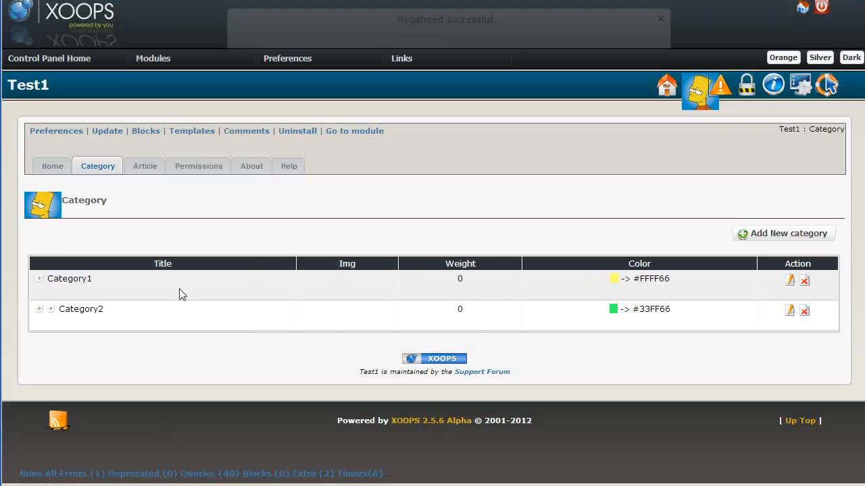
Step: Start a new article titled Title1 with the content "This is content of the article"
{"action": "left_click", "coordinate": [138, 167]}
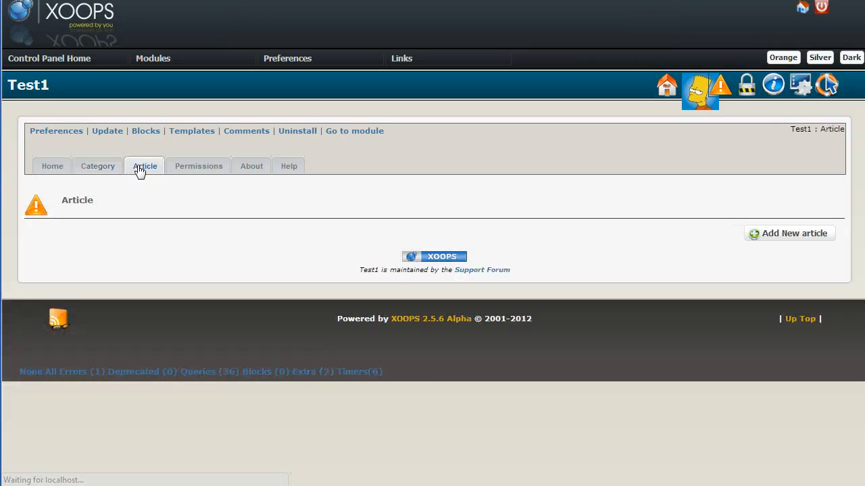
{"action": "left_click", "coordinate": [771, 233]}
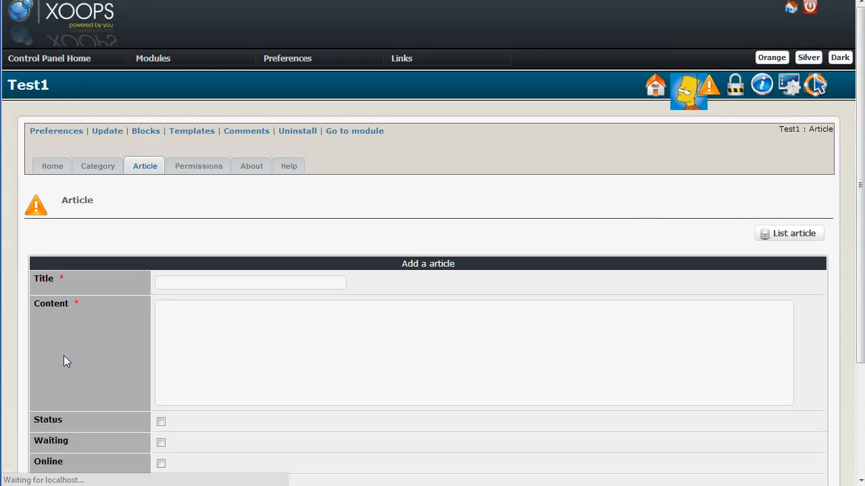
{"action": "left_click", "coordinate": [164, 282]}
{"action": "left_click", "coordinate": [187, 281]}
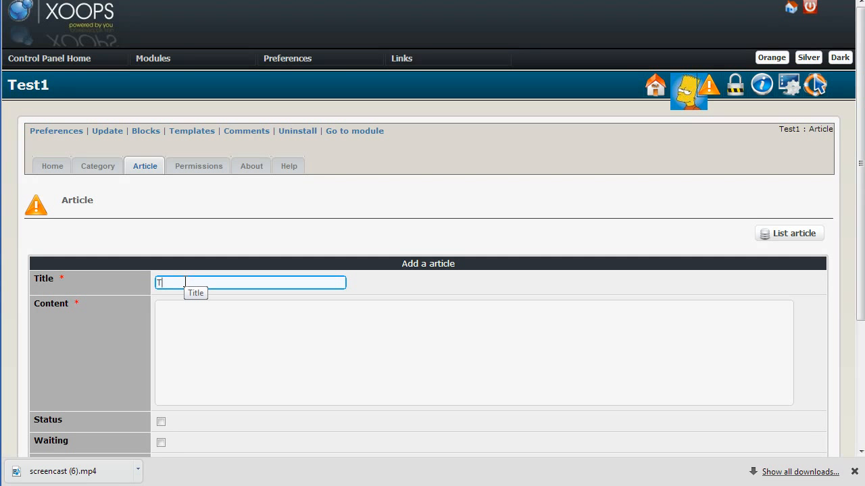
{"action": "left_click", "coordinate": [194, 313]}
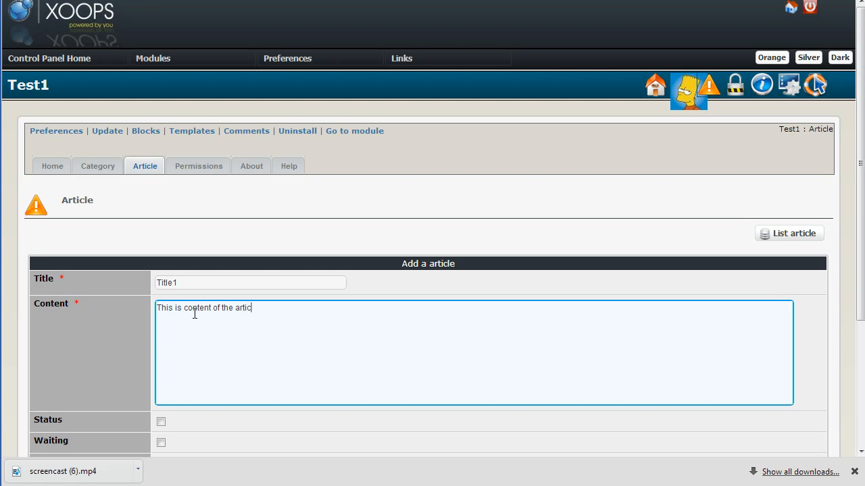
Step: Enable Status, Waiting and Online for the article and submit it
{"action": "scroll", "coordinate": [202, 331], "scroll_direction": "down", "scroll_amount": 2}
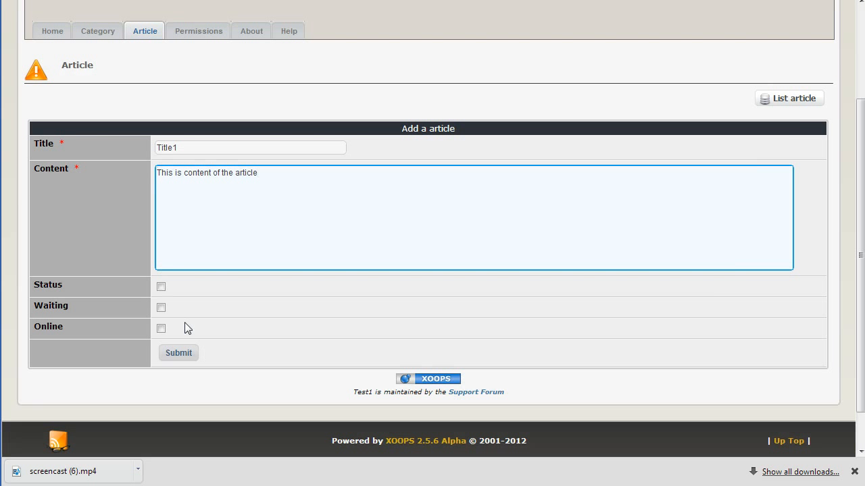
{"action": "left_click", "coordinate": [162, 287]}
{"action": "left_click", "coordinate": [161, 308]}
{"action": "left_click", "coordinate": [161, 329]}
{"action": "left_click", "coordinate": [188, 356]}
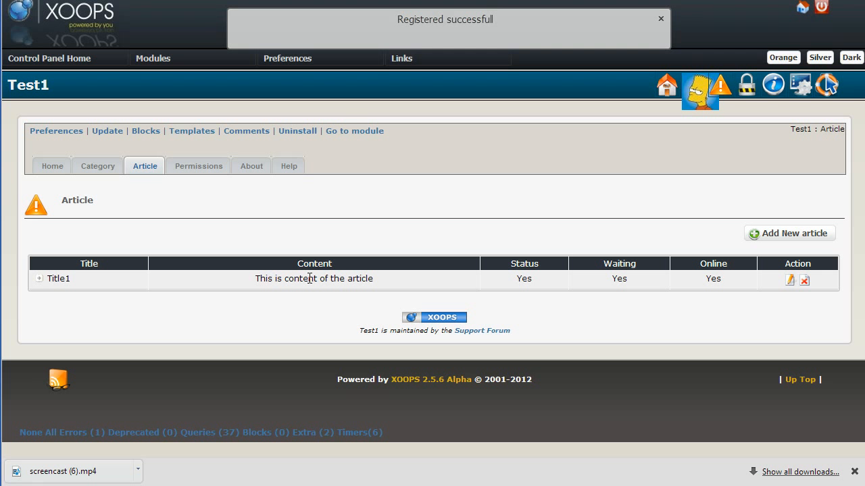
Step: Check Title1's edit form, and in the module preferences set Editor to TinyMCE and save the configuration
{"action": "left_click", "coordinate": [789, 280]}
{"action": "left_click", "coordinate": [374, 326]}
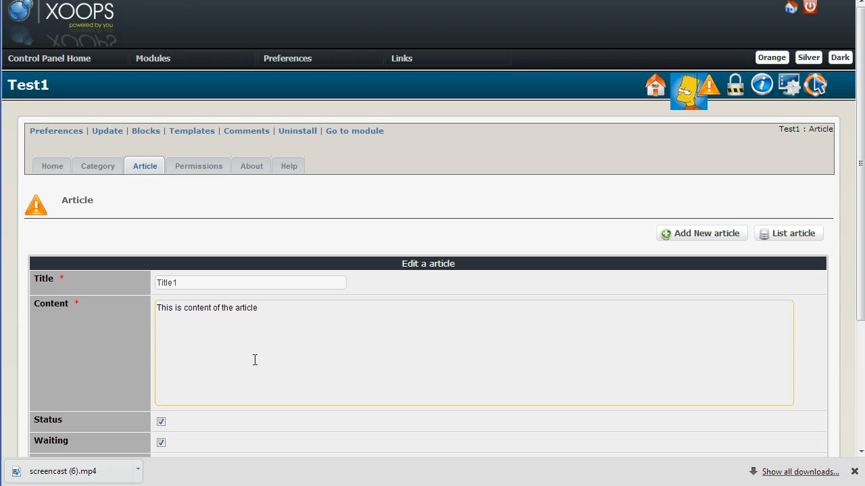
{"action": "left_click", "coordinate": [72, 135]}
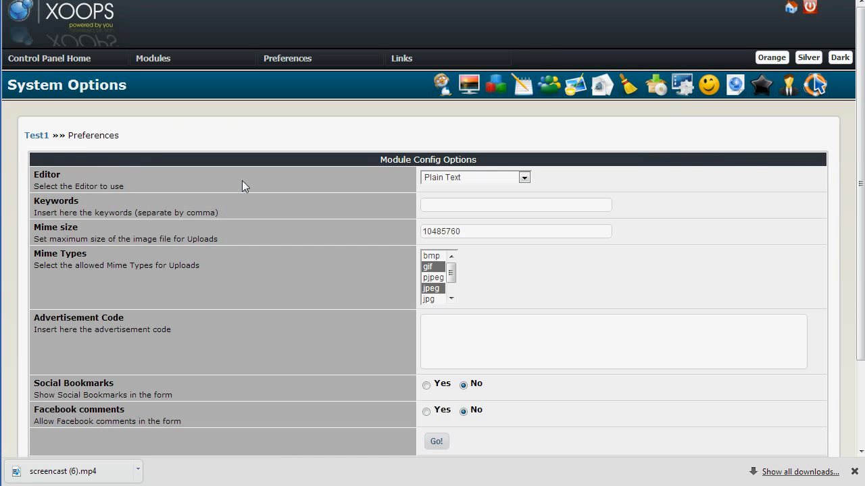
{"action": "left_click", "coordinate": [525, 179]}
{"action": "left_click", "coordinate": [497, 206]}
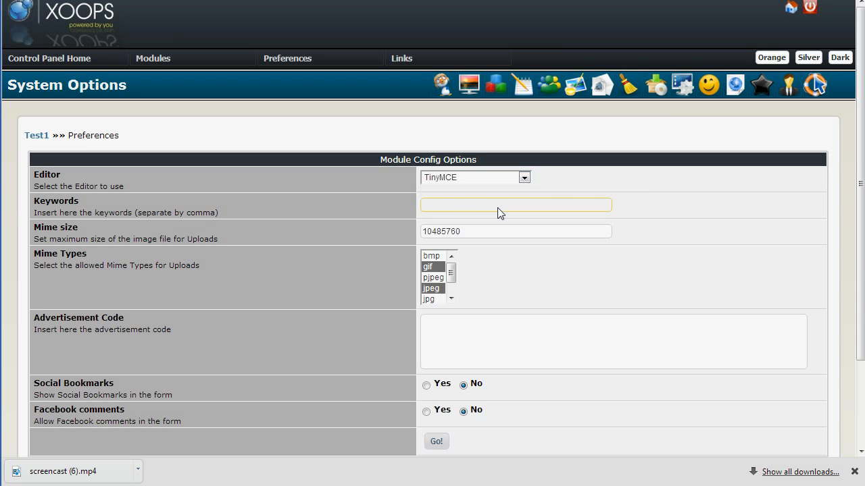
{"action": "scroll", "coordinate": [352, 319], "scroll_direction": "down", "scroll_amount": 3}
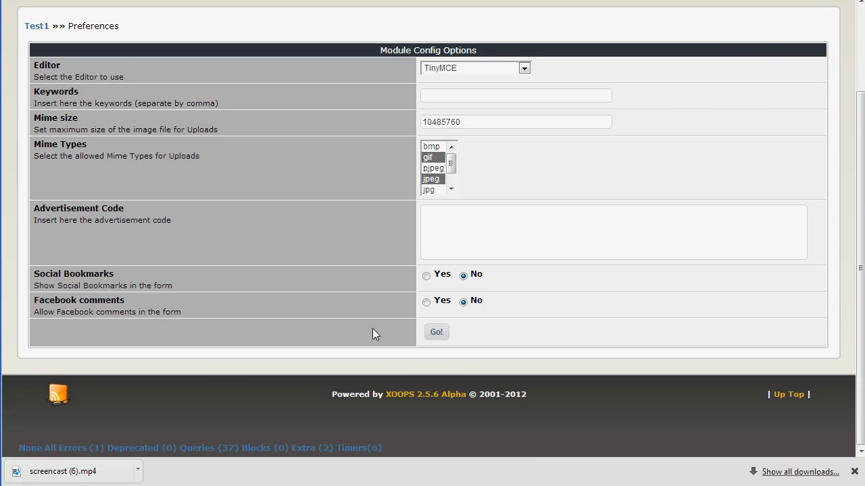
{"action": "left_click", "coordinate": [436, 333]}
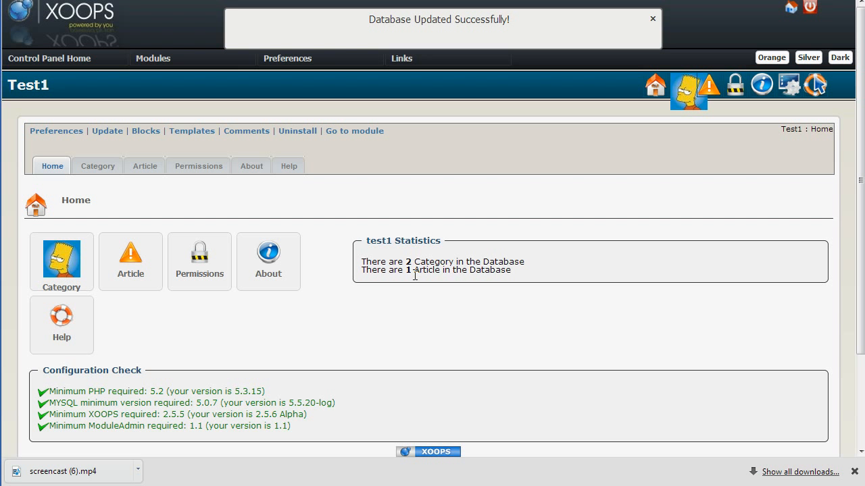
Step: Reopen article Title1 for editing and make the word "content" bold in its content
{"action": "left_click", "coordinate": [147, 167]}
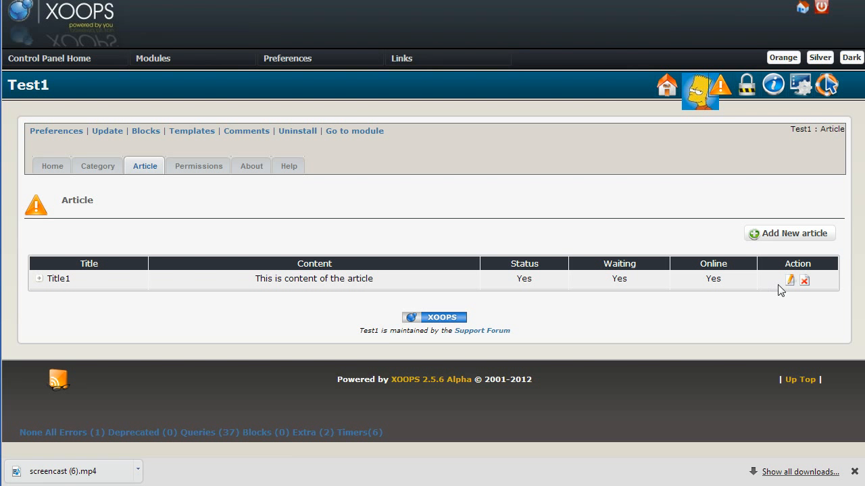
{"action": "left_click", "coordinate": [789, 279]}
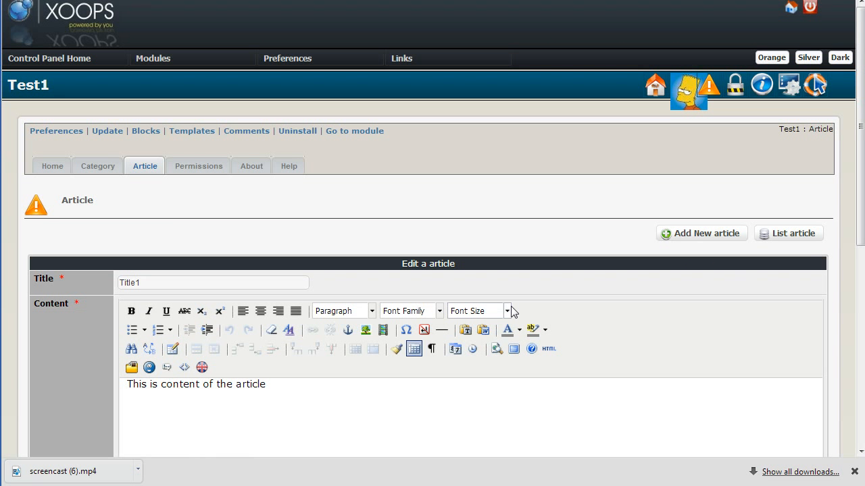
{"action": "scroll", "coordinate": [512, 308], "scroll_direction": "down", "scroll_amount": 2}
{"action": "double_click", "coordinate": [181, 250]}
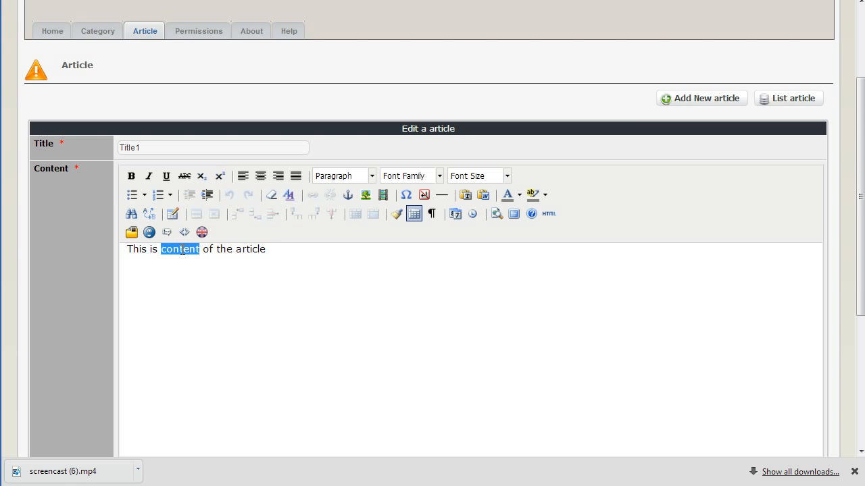
{"action": "left_click", "coordinate": [131, 177]}
Step: Color the word "article" red (#ff0000) in Title1's content and submit the article
{"action": "double_click", "coordinate": [249, 250]}
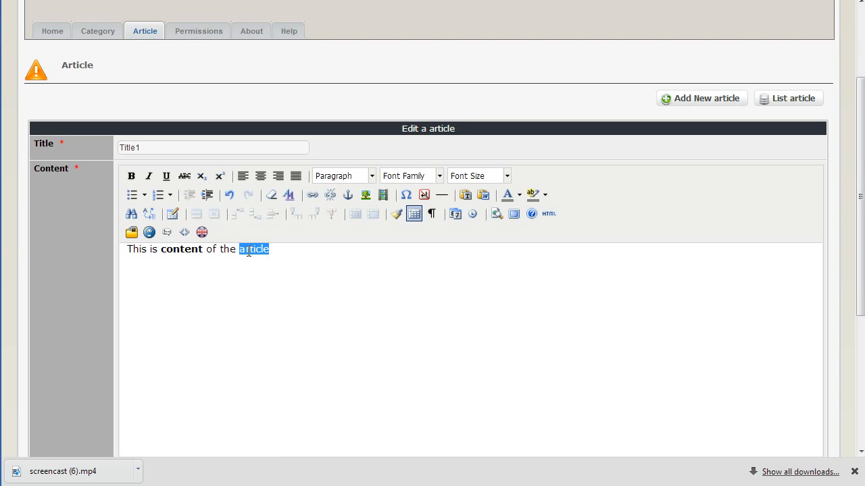
{"action": "left_click", "coordinate": [520, 195]}
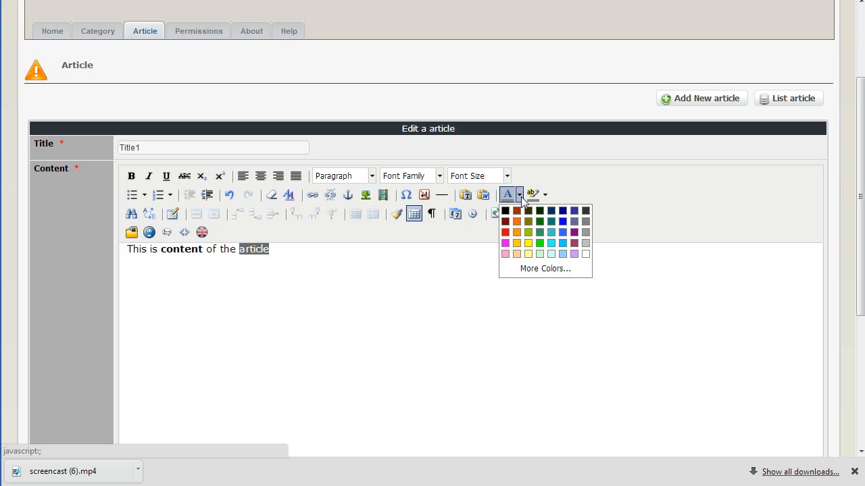
{"action": "left_click", "coordinate": [505, 233]}
{"action": "left_click", "coordinate": [361, 286]}
{"action": "scroll", "coordinate": [362, 284], "scroll_direction": "down", "scroll_amount": 3}
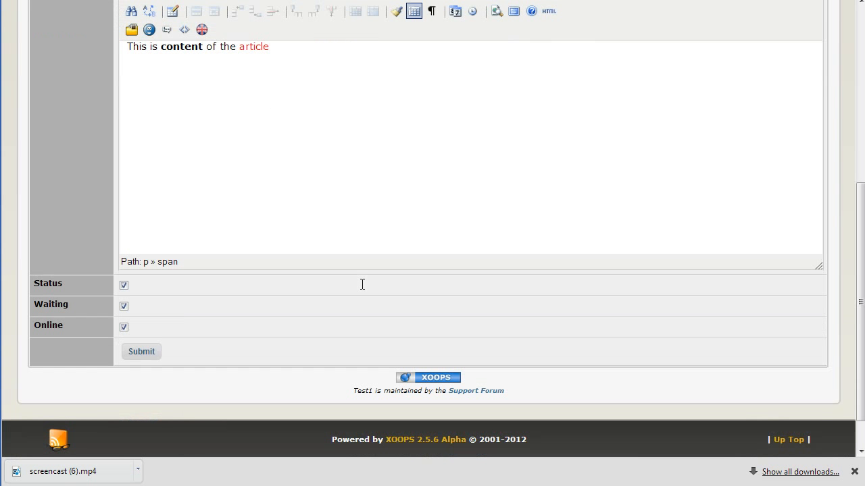
{"action": "left_click", "coordinate": [144, 352]}
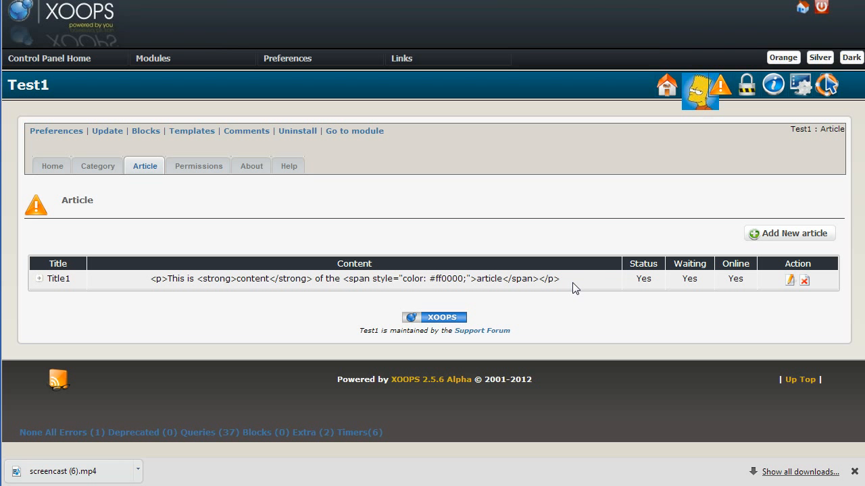
Step: In the module's permissions, grant Webmasters permission to access Category1 and Category2, and submit
{"action": "left_click", "coordinate": [62, 169]}
{"action": "left_click", "coordinate": [199, 169]}
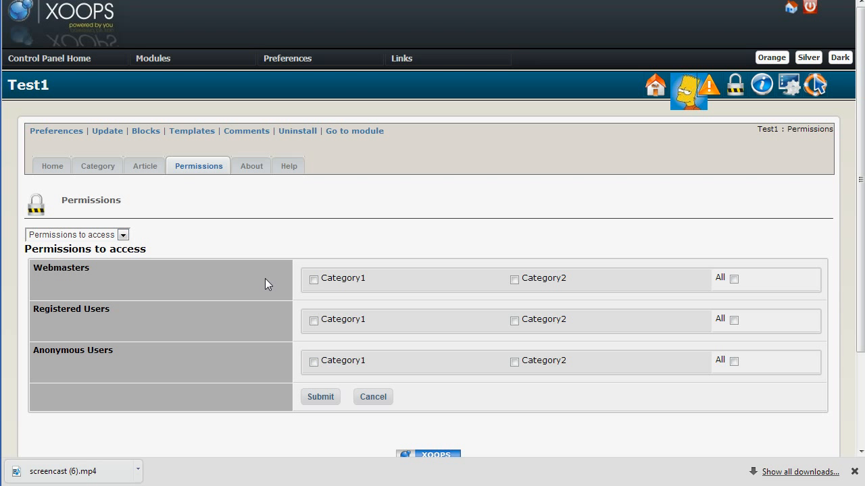
{"action": "left_click", "coordinate": [314, 280]}
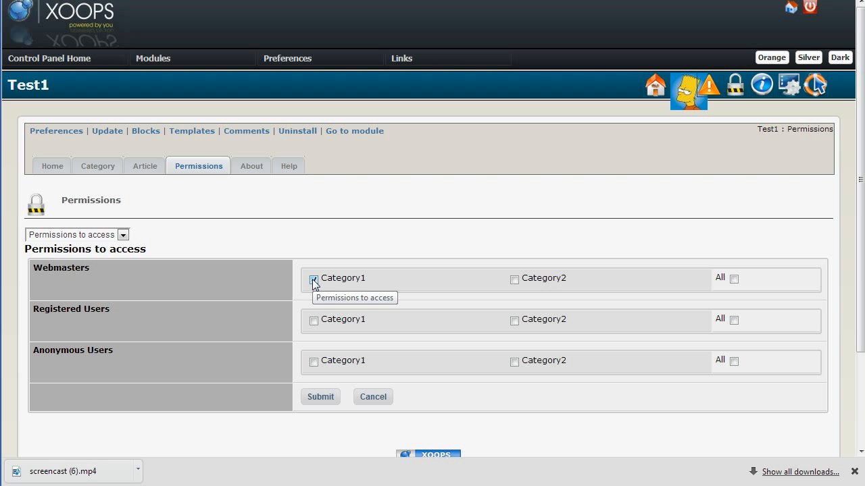
{"action": "left_click", "coordinate": [514, 279]}
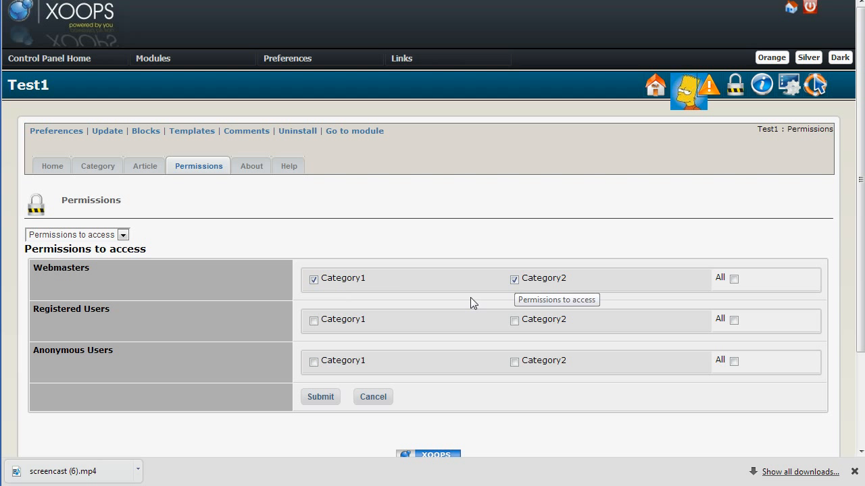
{"action": "left_click", "coordinate": [338, 399]}
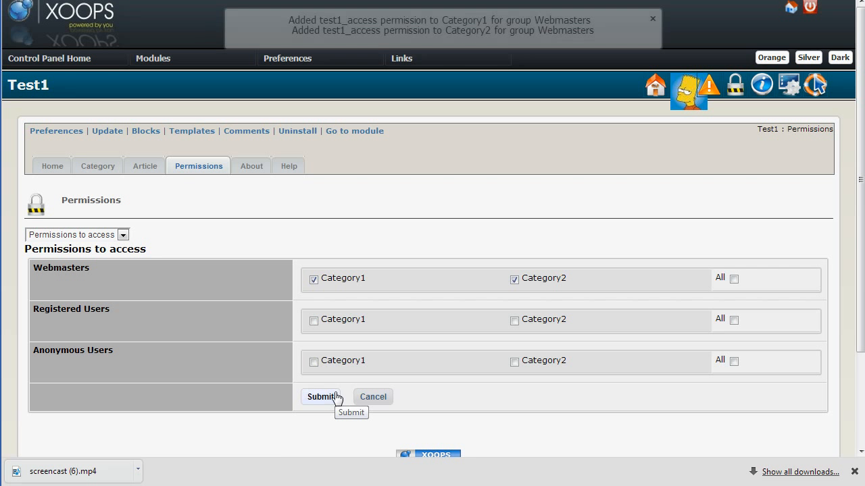
Step: Switch to Permissions to submit, grant Webmasters Category1 and Category2, and submit the form
{"action": "left_click", "coordinate": [123, 235]}
{"action": "left_click", "coordinate": [111, 257]}
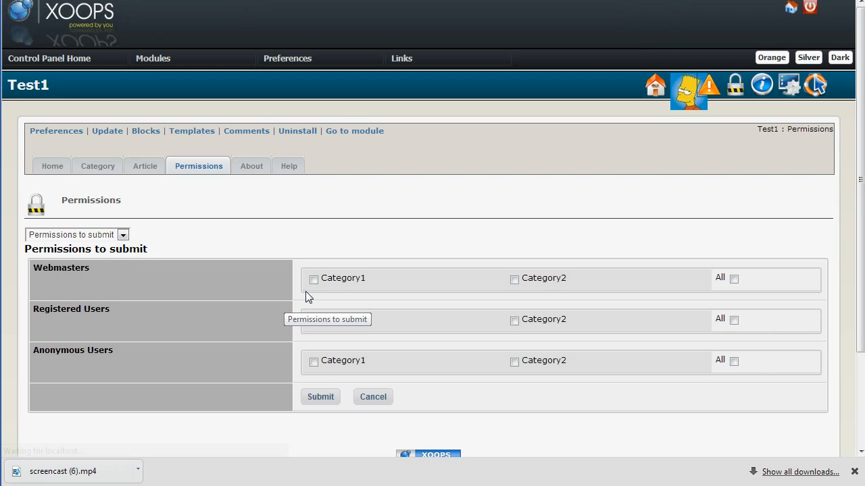
{"action": "left_click", "coordinate": [515, 279]}
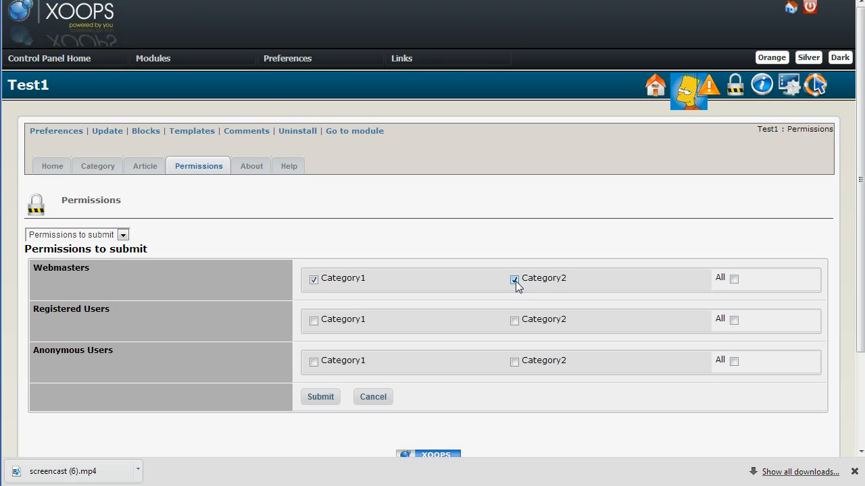
{"action": "left_click", "coordinate": [321, 397]}
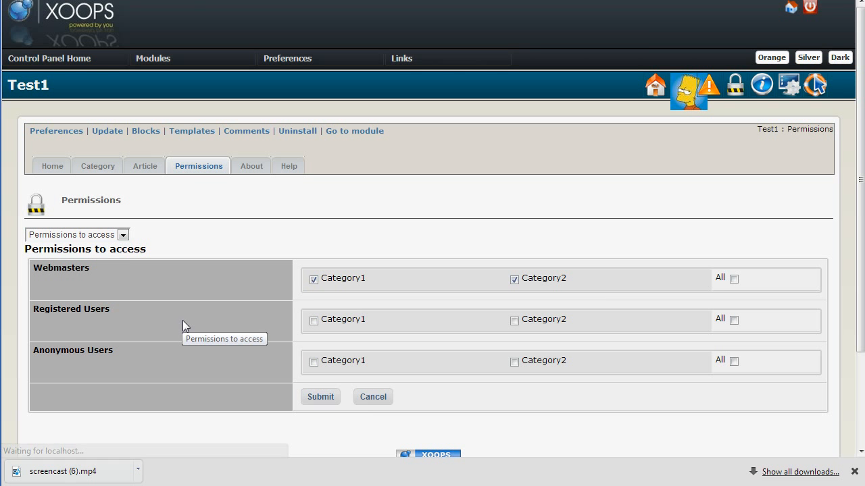
Step: Grant Permissions to view on all categories to Webmasters, Registered Users and Anonymous Users, and submit
{"action": "left_click", "coordinate": [124, 235]}
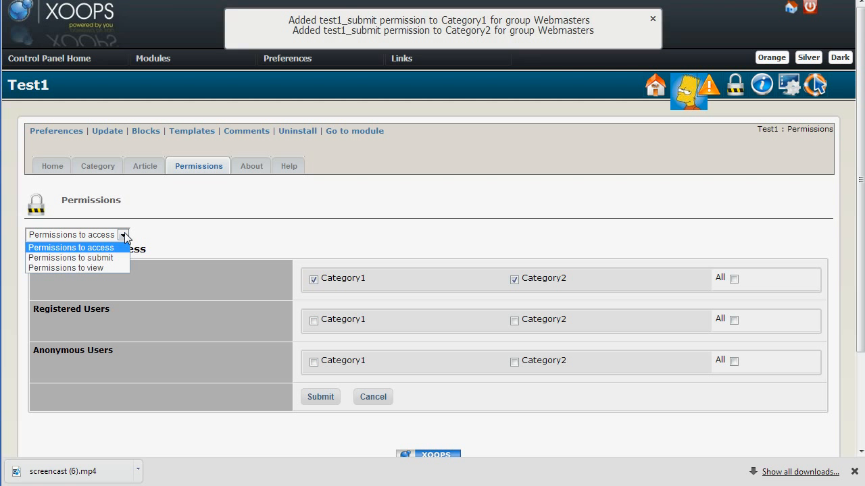
{"action": "left_click", "coordinate": [121, 268]}
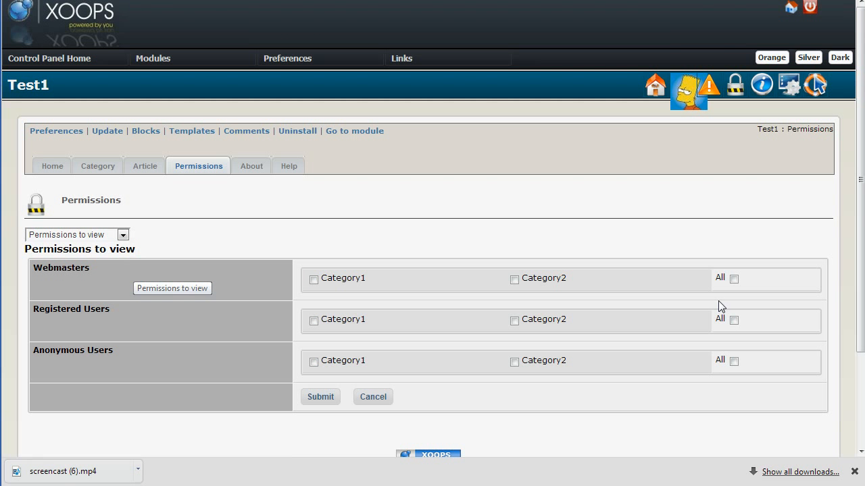
{"action": "left_click", "coordinate": [734, 280]}
{"action": "left_click", "coordinate": [735, 321]}
{"action": "left_click", "coordinate": [734, 362]}
{"action": "left_click", "coordinate": [320, 399]}
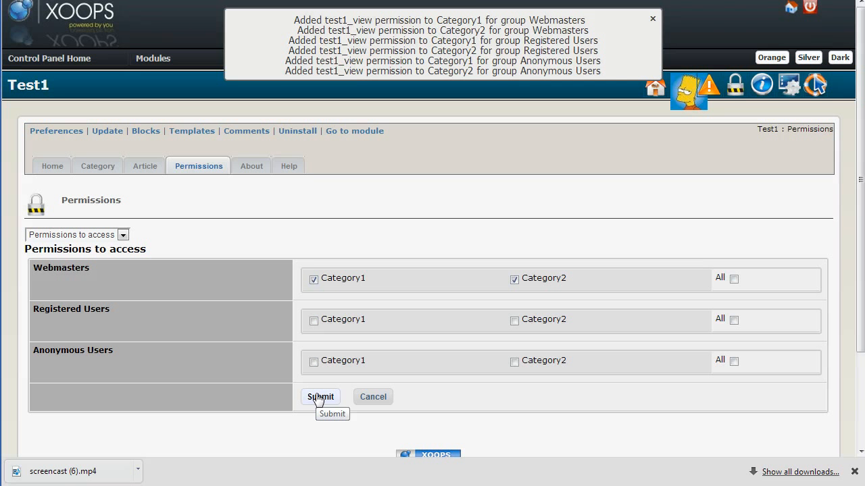
Step: Review the test1 module's About and Help pages, and follow the test1 link in the Help heading
{"action": "left_click", "coordinate": [243, 169]}
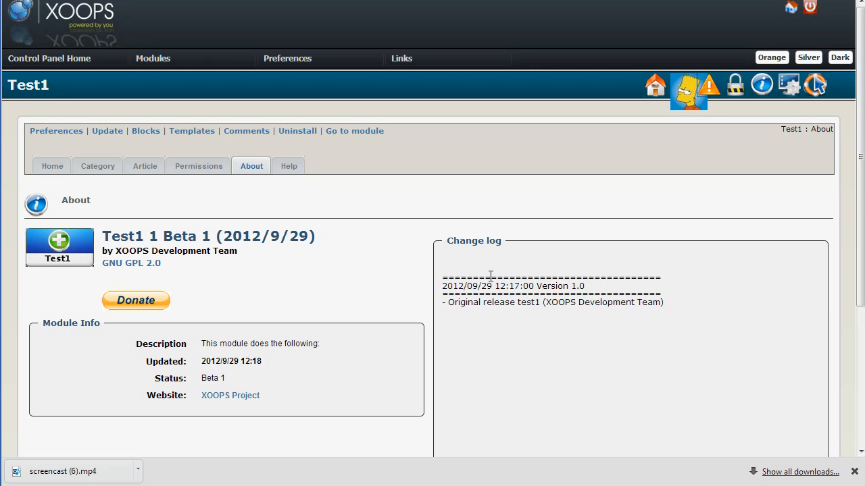
{"action": "left_click", "coordinate": [288, 167]}
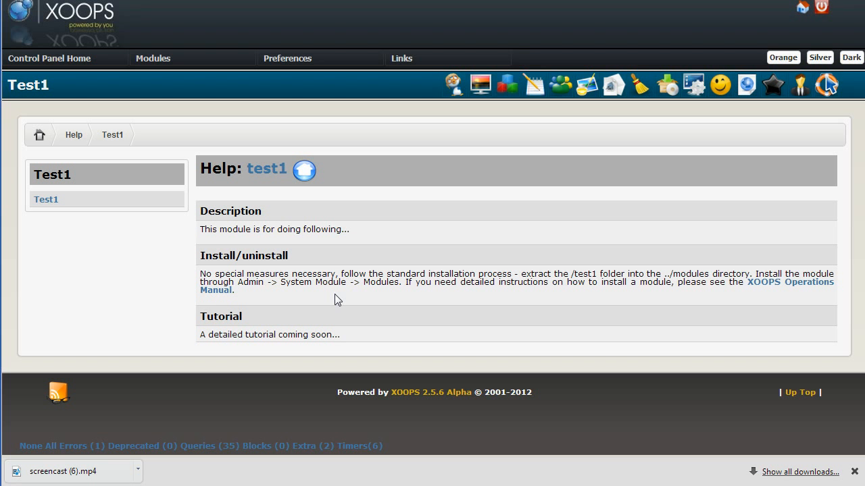
{"action": "left_click", "coordinate": [265, 170]}
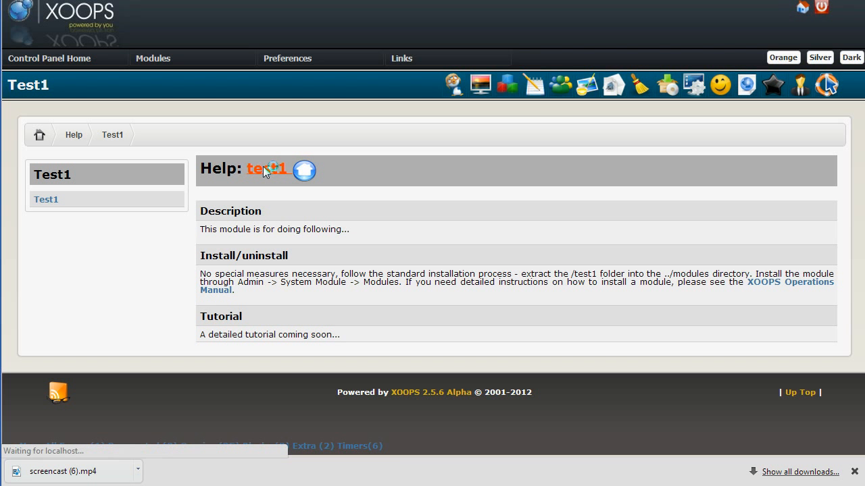